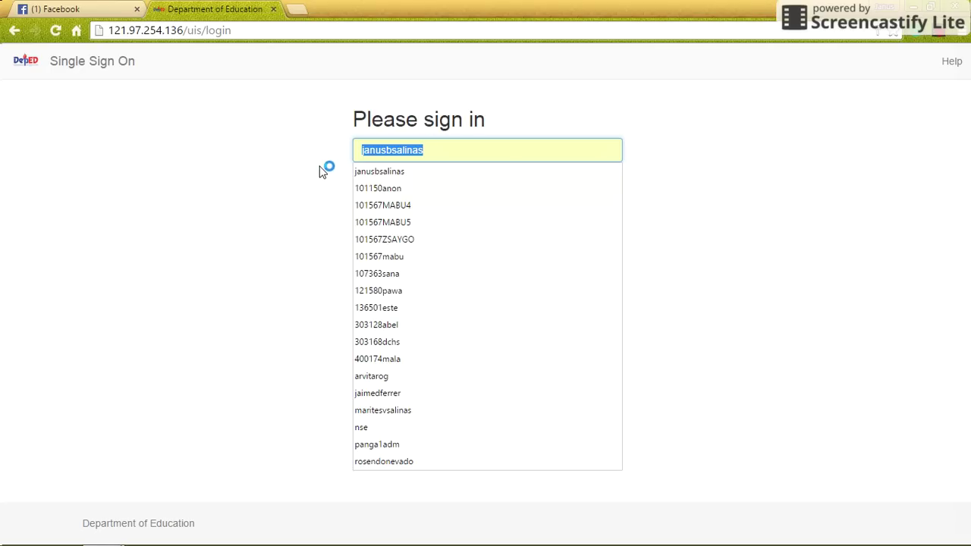
# - Sign in with the saved class adviser username and the pasted account password
pyautogui.hotkey('ctrl', 'v')
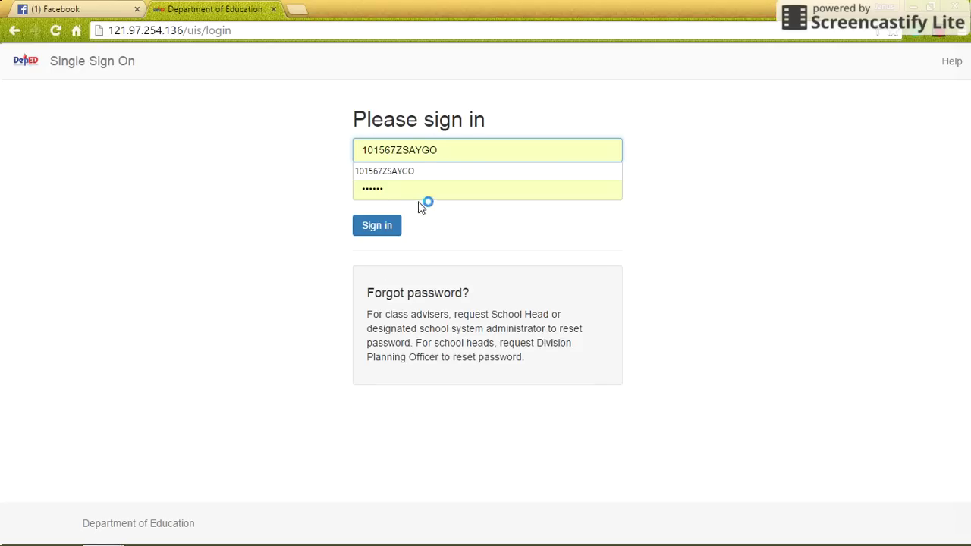
pyautogui.click(420, 192)
pyautogui.hotkey('ctrl', 'a')
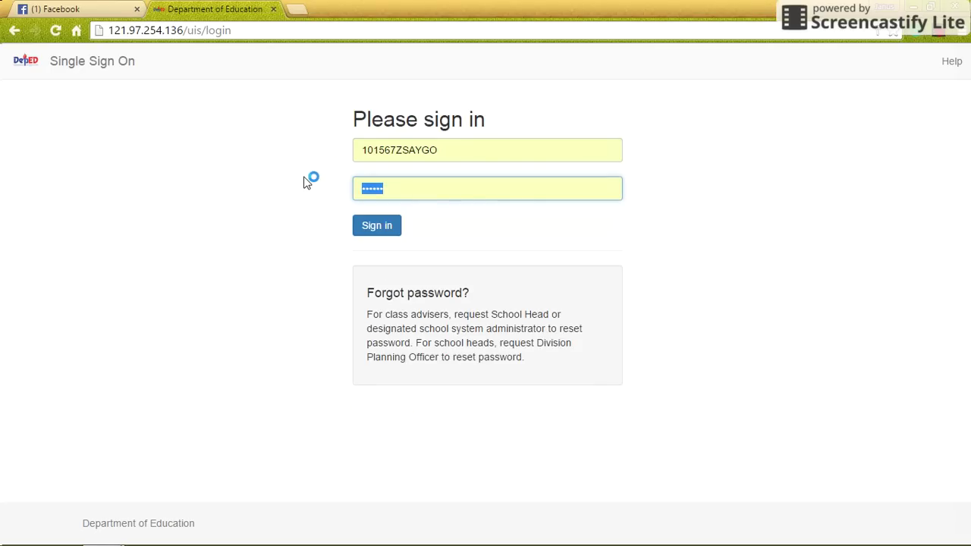
pyautogui.hotkey('ctrl', 'v')
pyautogui.click(385, 227)
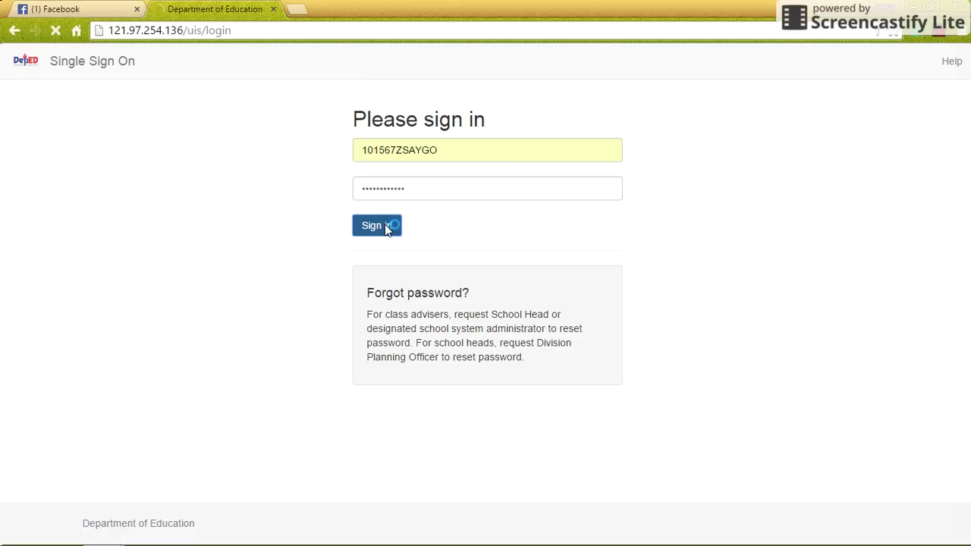
# - Replace the default password by filling New Password and Repeat Password, then updating
pyautogui.click(393, 367)
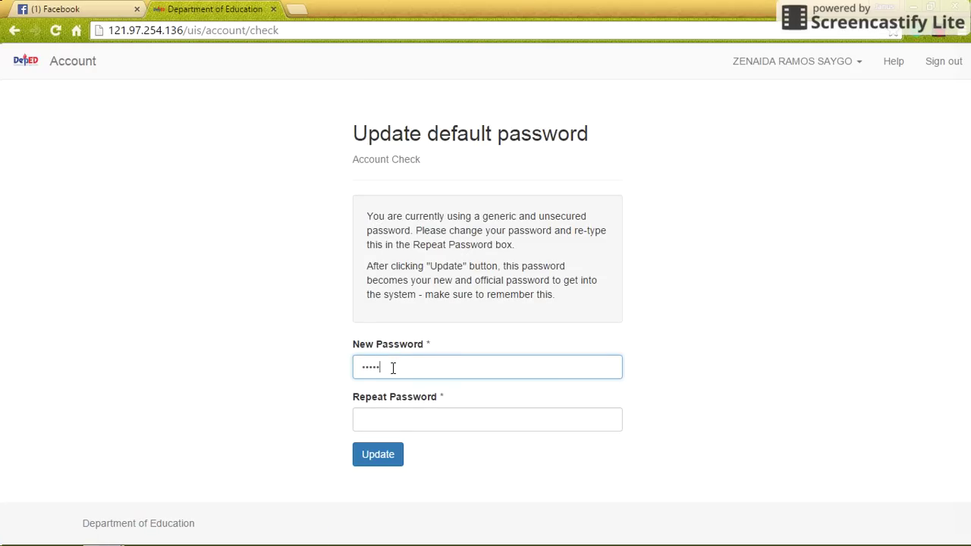
pyautogui.click(398, 427)
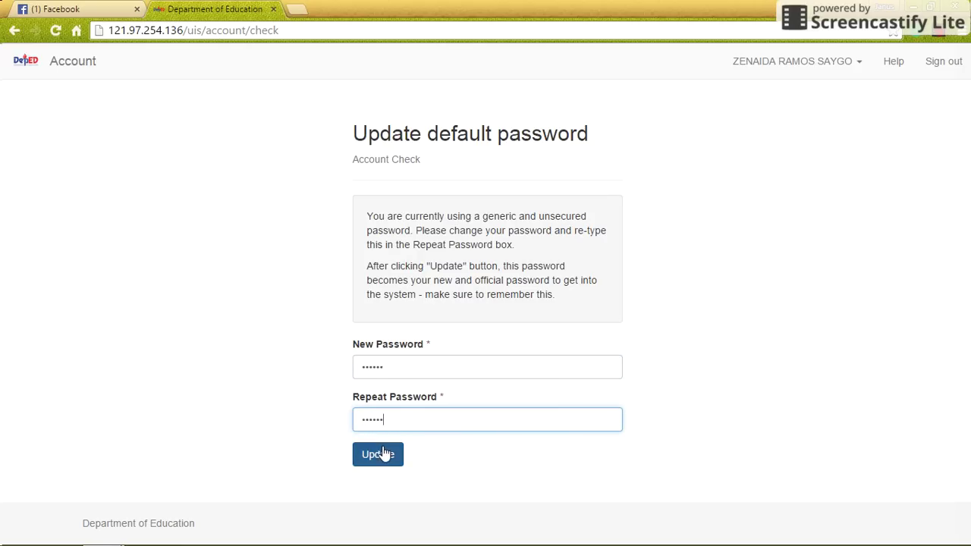
pyautogui.click(388, 458)
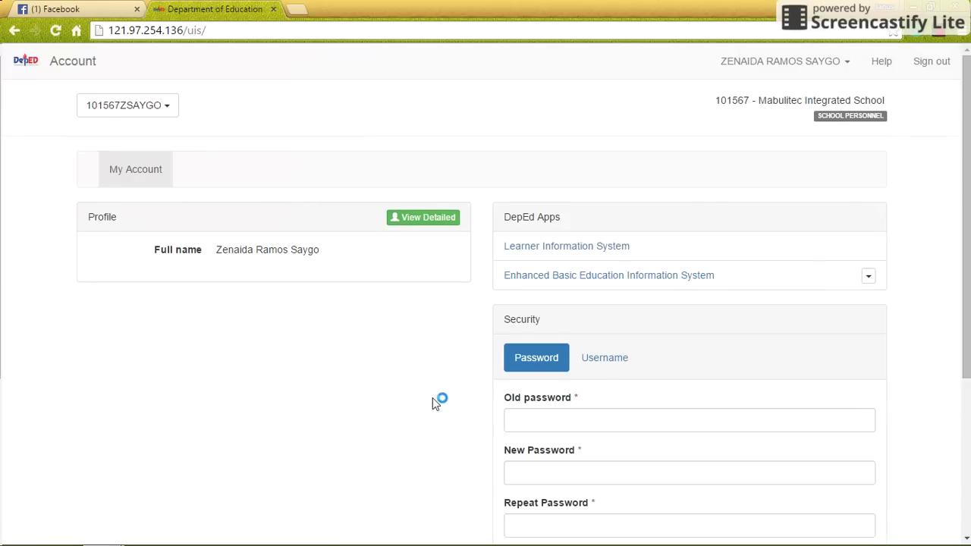
# - Enter the Learner Information System and view the Masterlist, which shows no assigned class
pyautogui.click(536, 248)
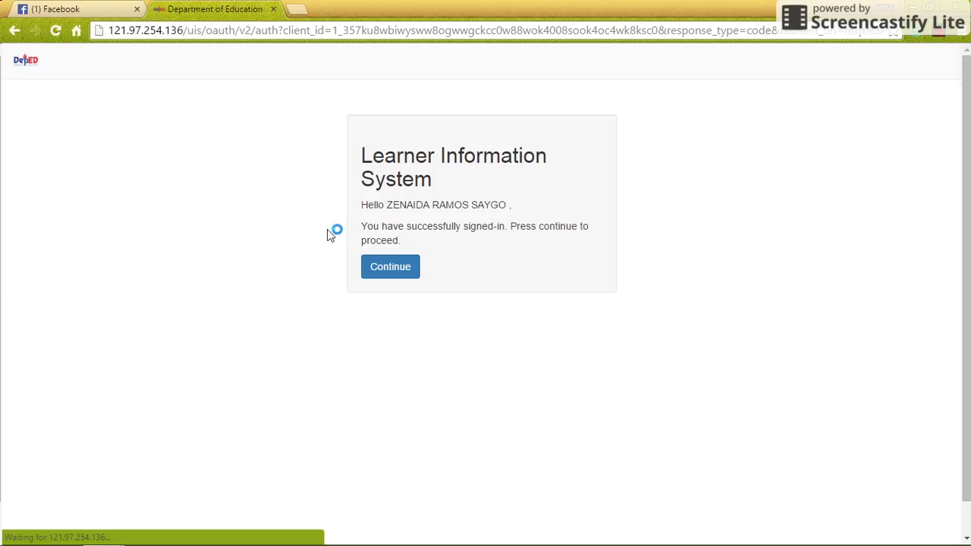
pyautogui.click(395, 271)
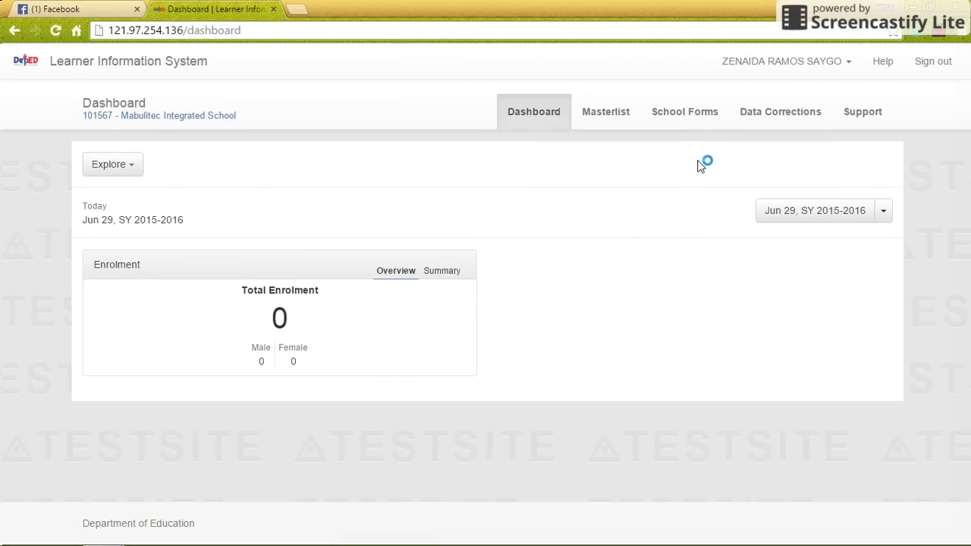
pyautogui.click(603, 114)
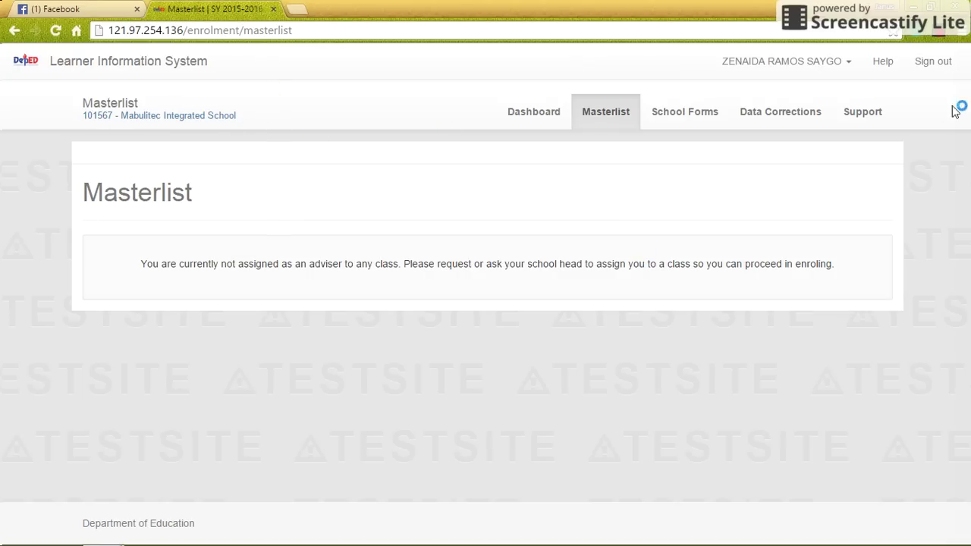
# - Sign out and sign back in as the school admin using the saved username
pyautogui.click(932, 64)
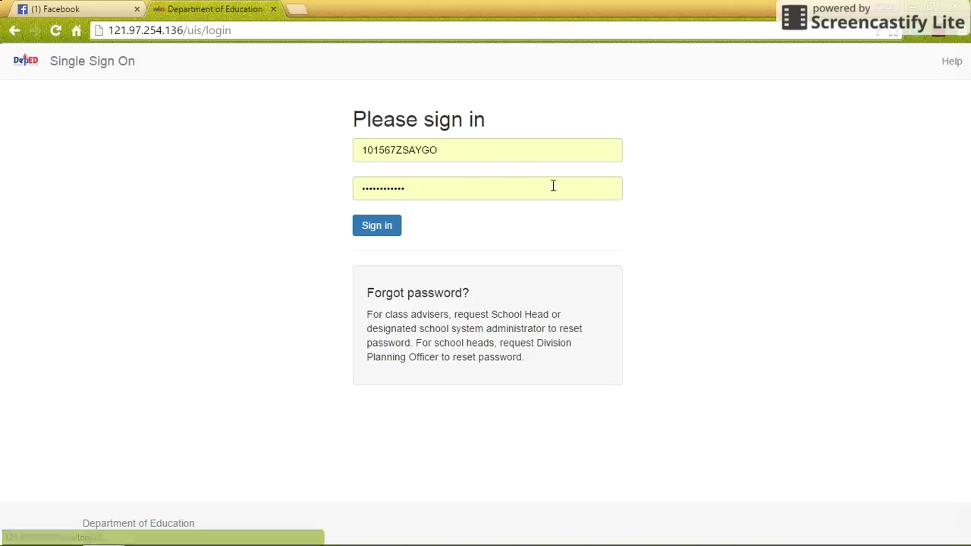
pyautogui.moveTo(531, 151); pyautogui.dragTo(291, 157)
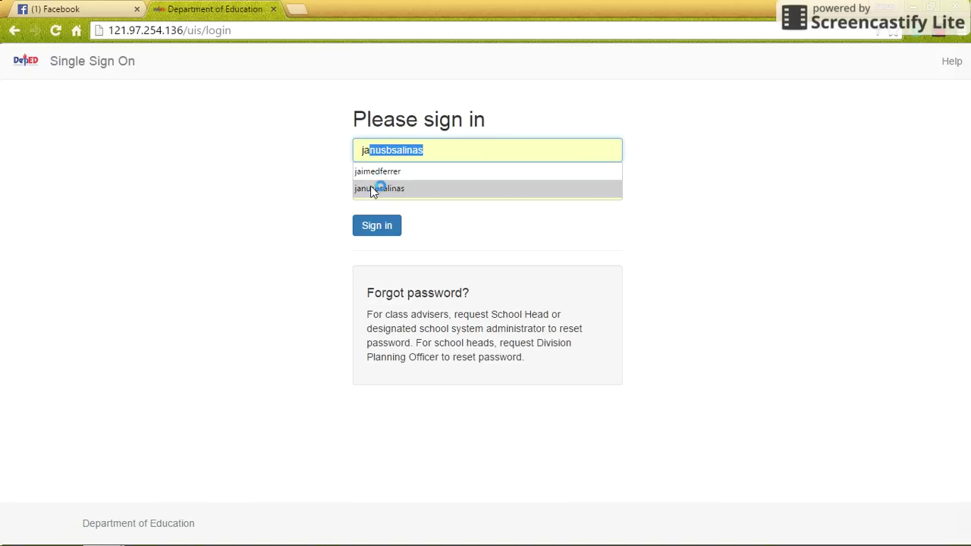
pyautogui.click(375, 188)
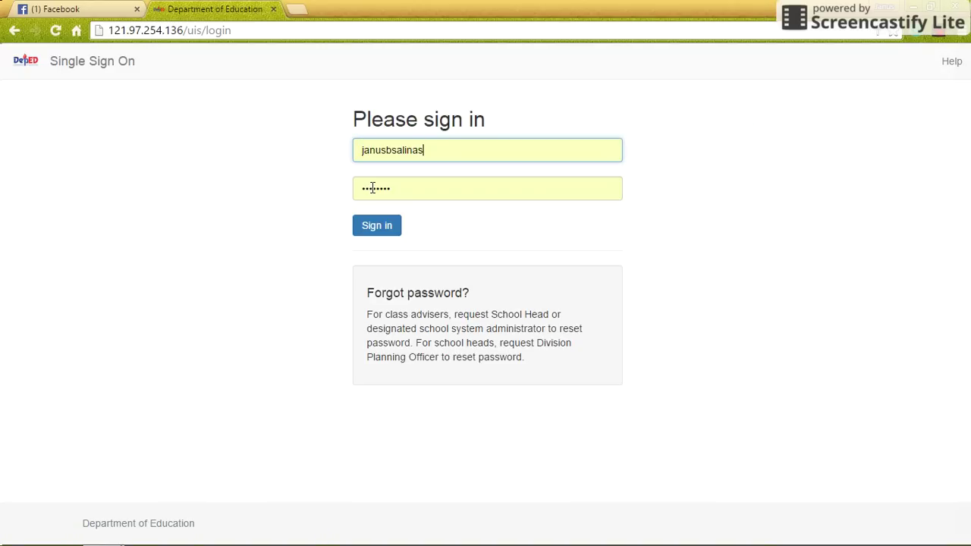
pyautogui.click(386, 233)
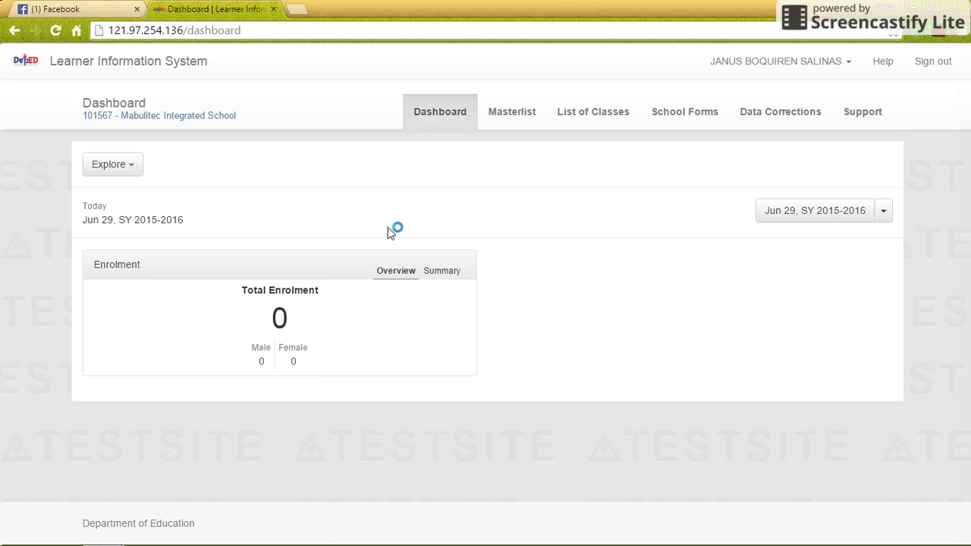
pyautogui.click(758, 63)
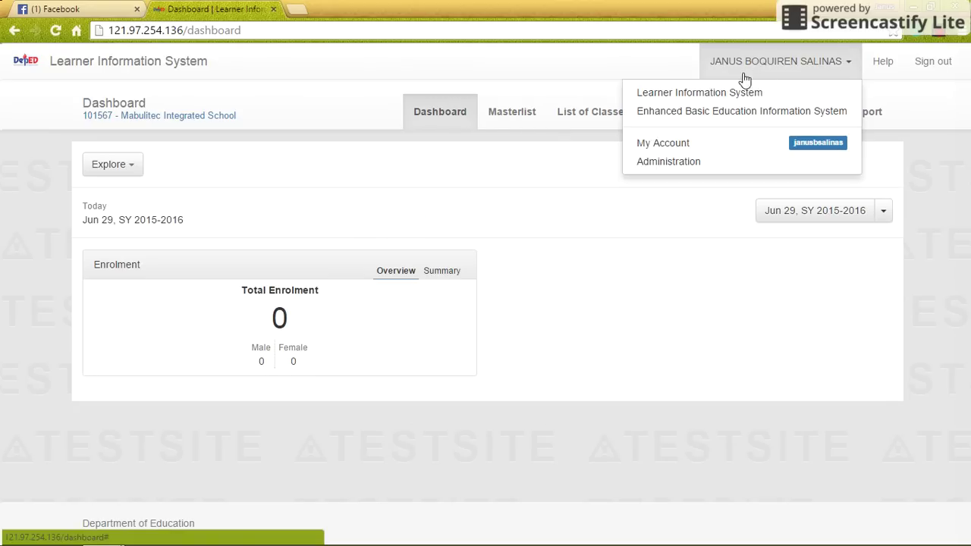
pyautogui.click(656, 162)
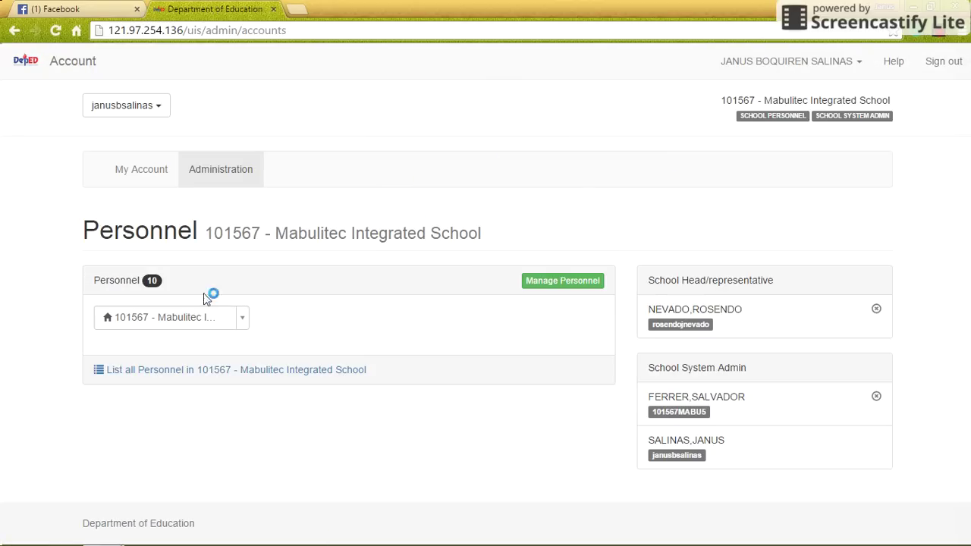
pyautogui.click(219, 371)
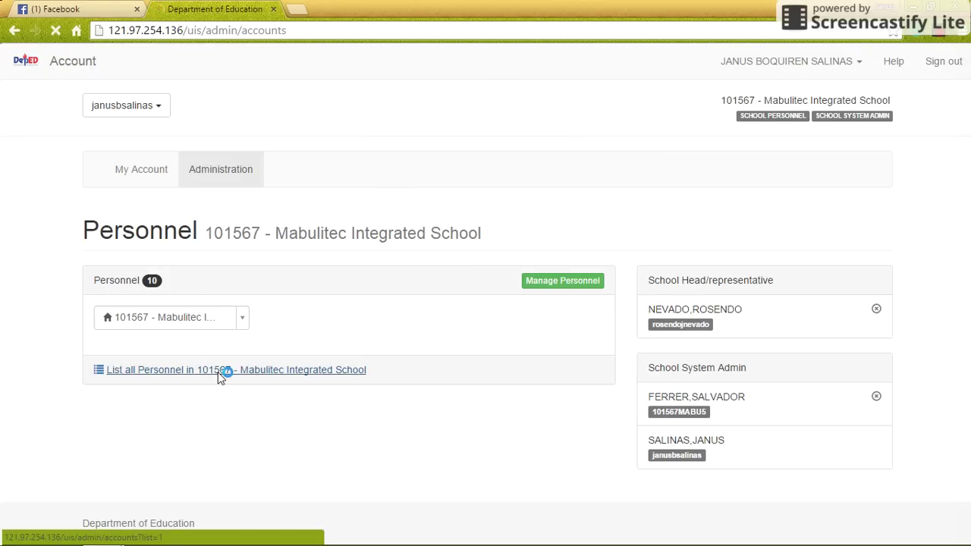
pyautogui.scroll(-2, 342, 339)
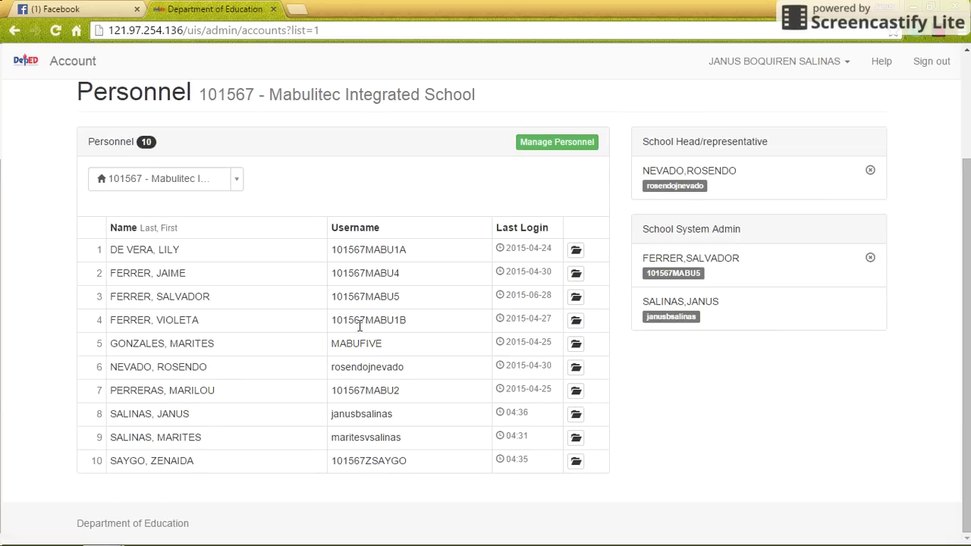
pyautogui.scroll(2, 345, 338)
pyautogui.click(819, 65)
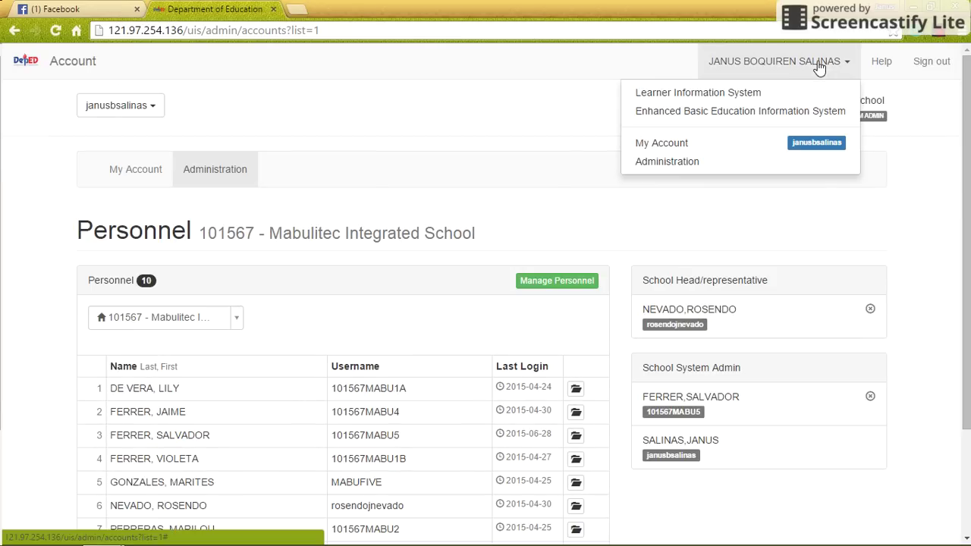
pyautogui.click(699, 93)
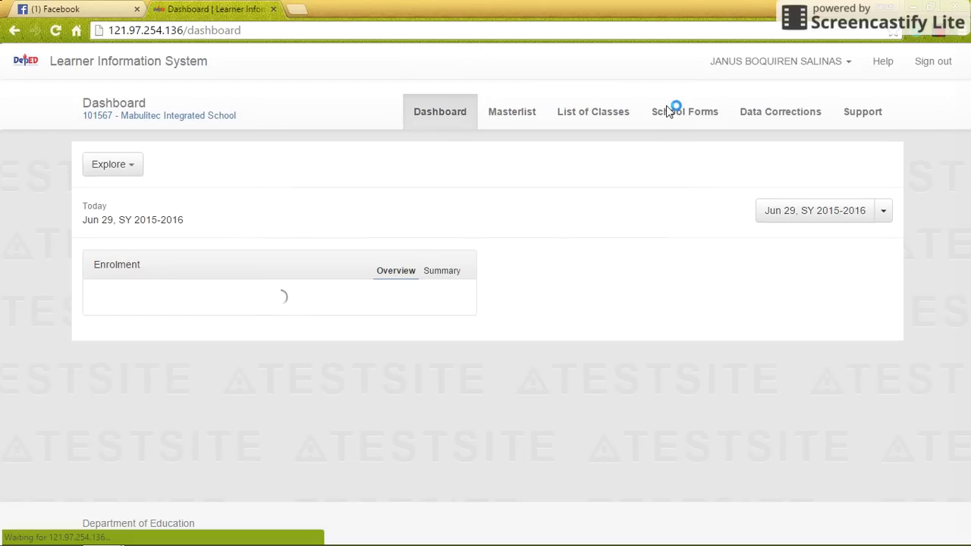
# - Open Class settings for the Kinder class MAHIYAIN from the List of Classes
pyautogui.click(574, 114)
pyautogui.scroll(-1, 522, 214)
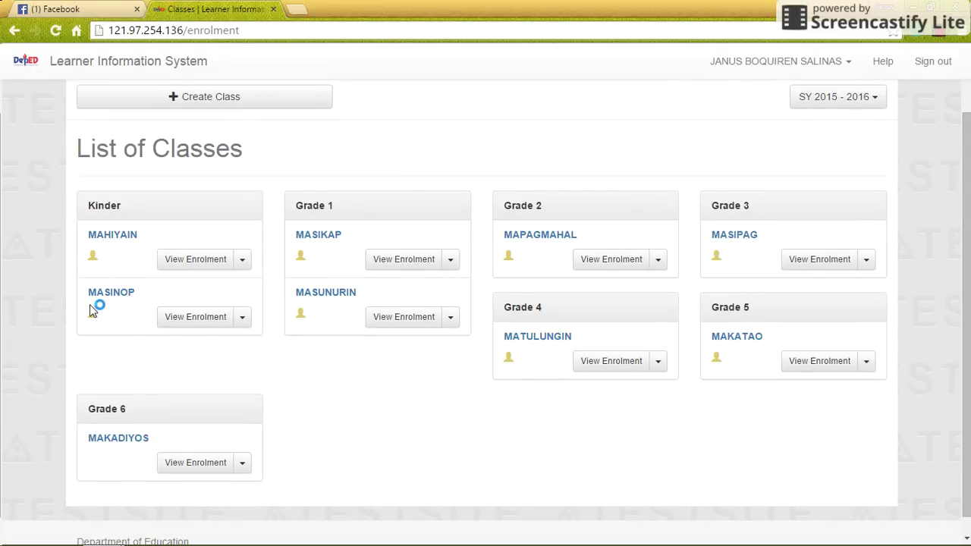
pyautogui.click(242, 262)
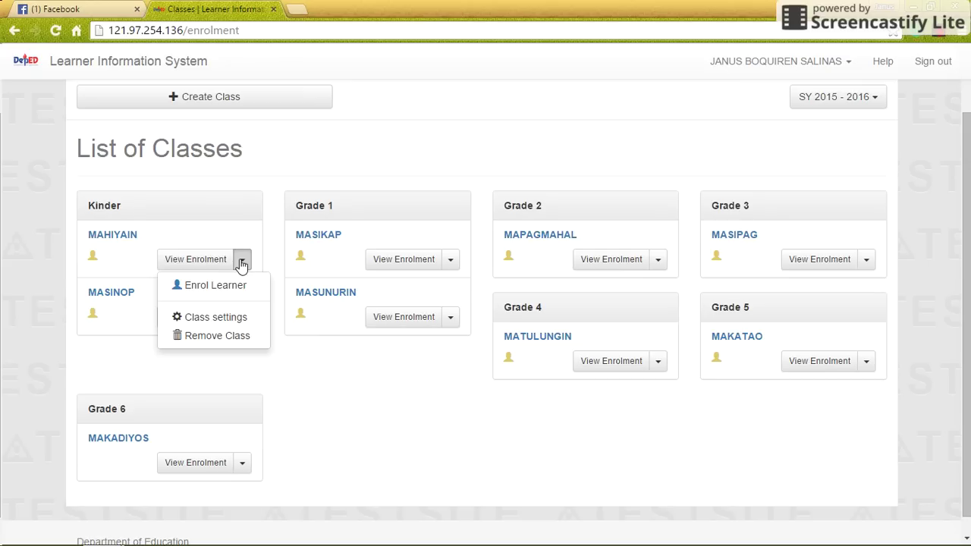
pyautogui.click(227, 316)
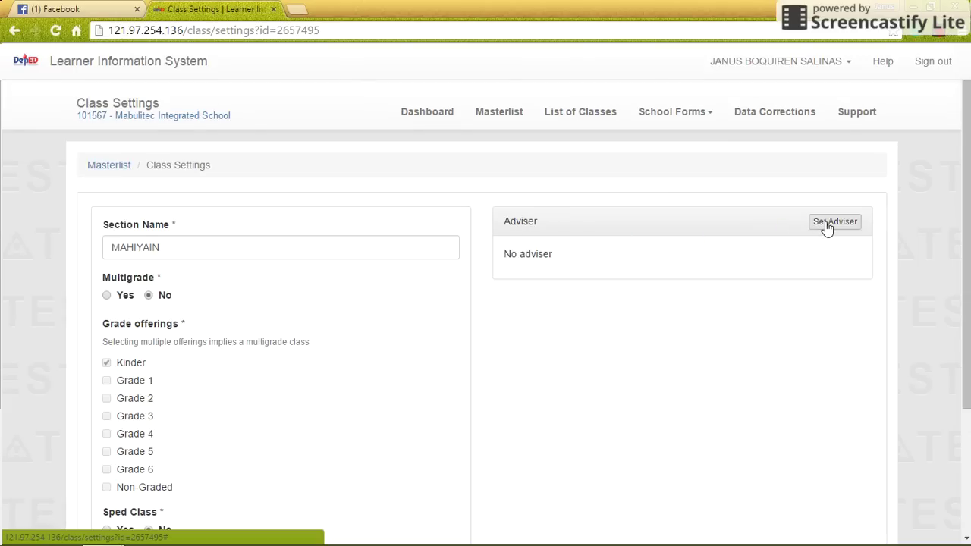
# - Look up the teacher's personnel record by username and select them as MAHIYAIN's adviser
pyautogui.click(826, 224)
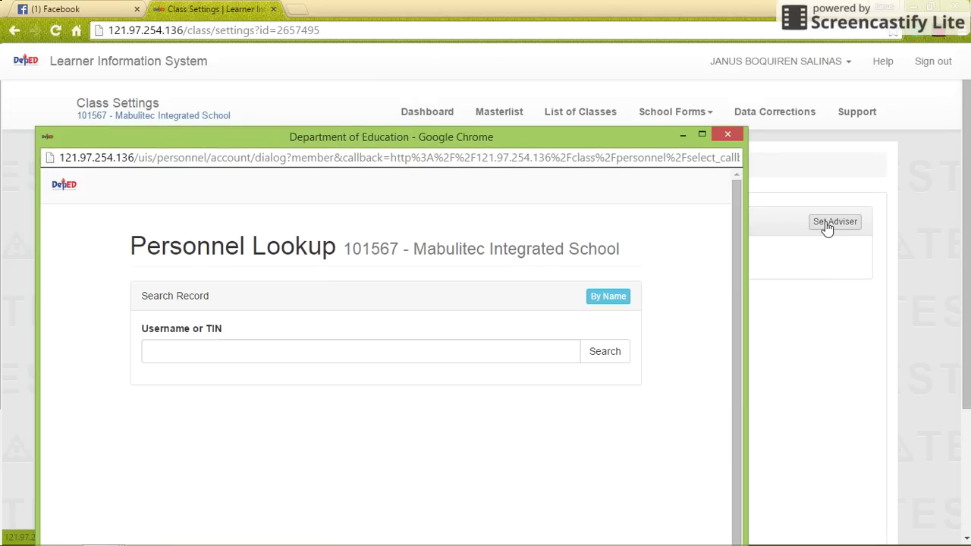
pyautogui.click(261, 354)
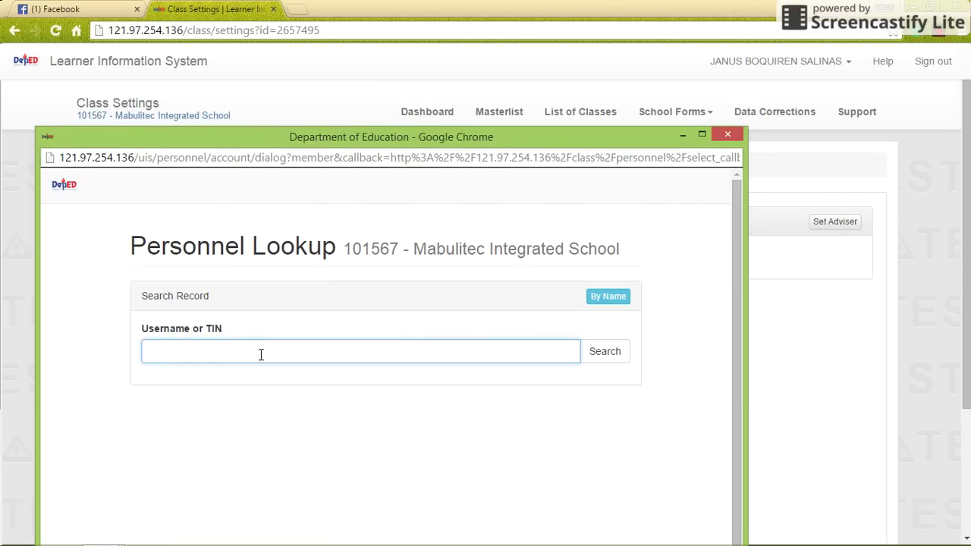
pyautogui.click(598, 357)
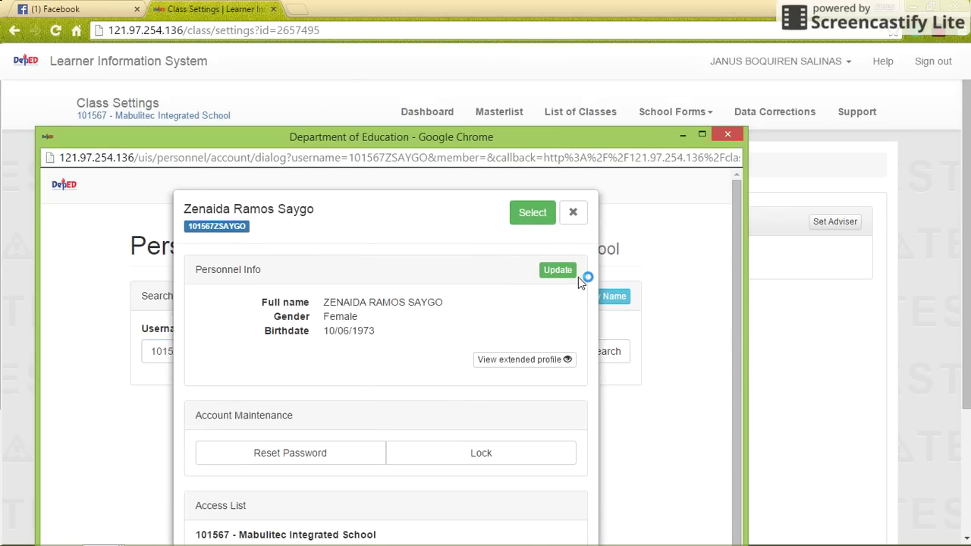
pyautogui.click(532, 213)
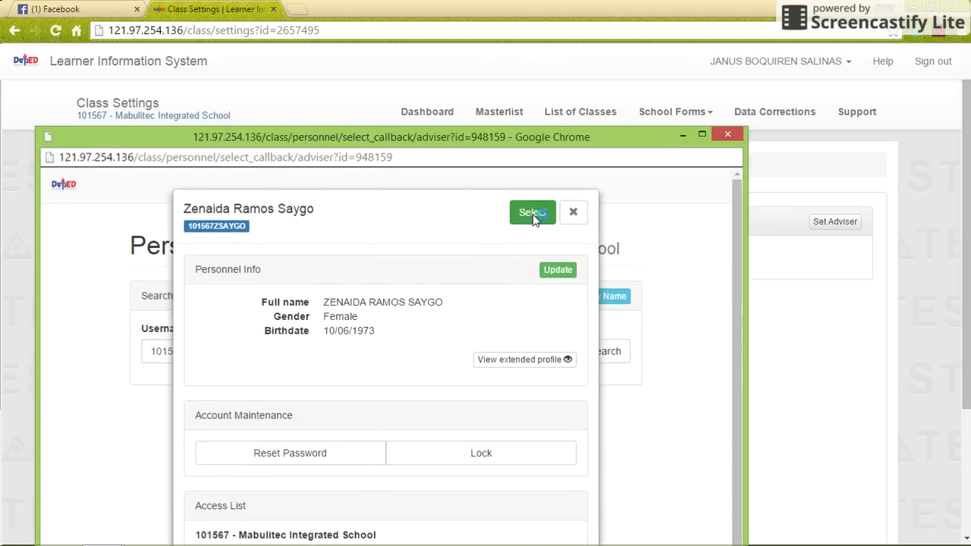
# - Save the class settings and return to the List of Classes
pyautogui.moveTo(960, 206); pyautogui.dragTo(962, 353)
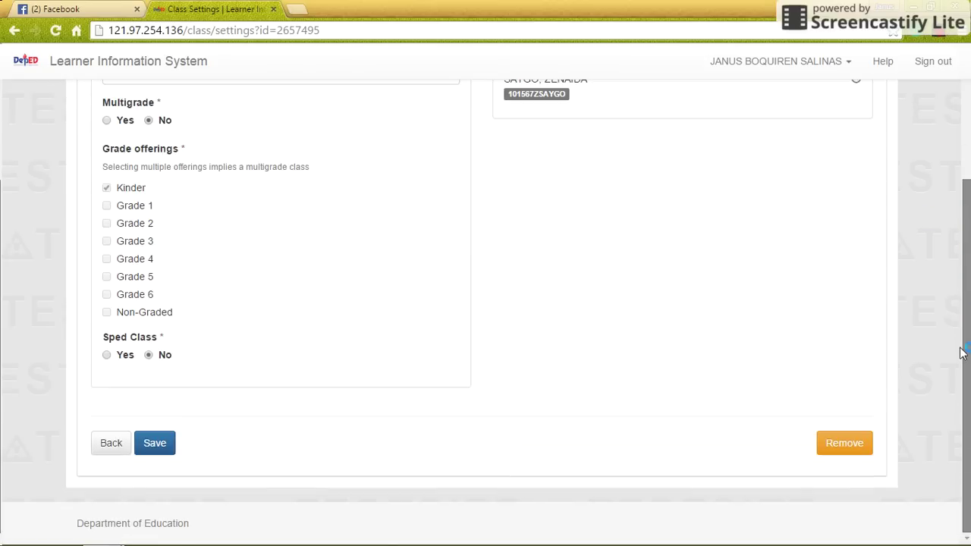
pyautogui.click(162, 448)
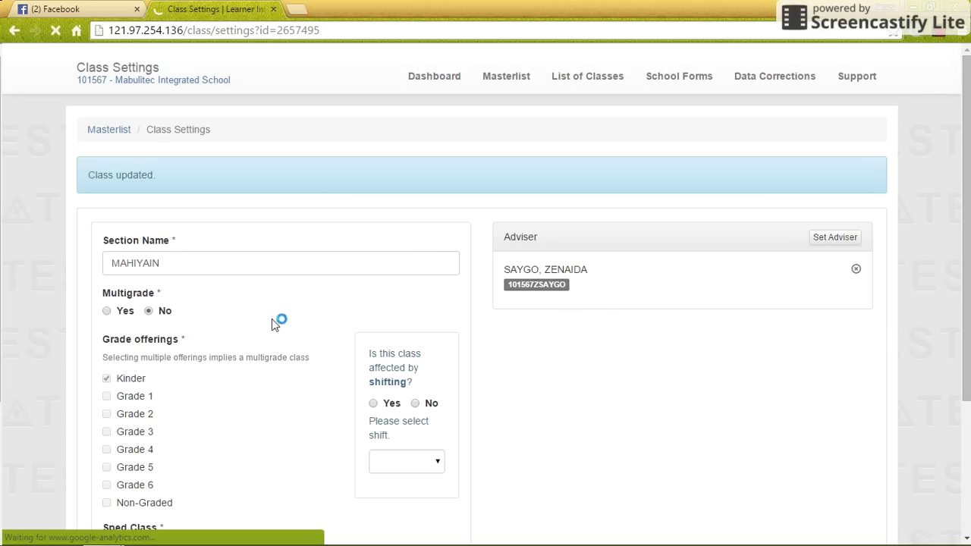
pyautogui.click(564, 115)
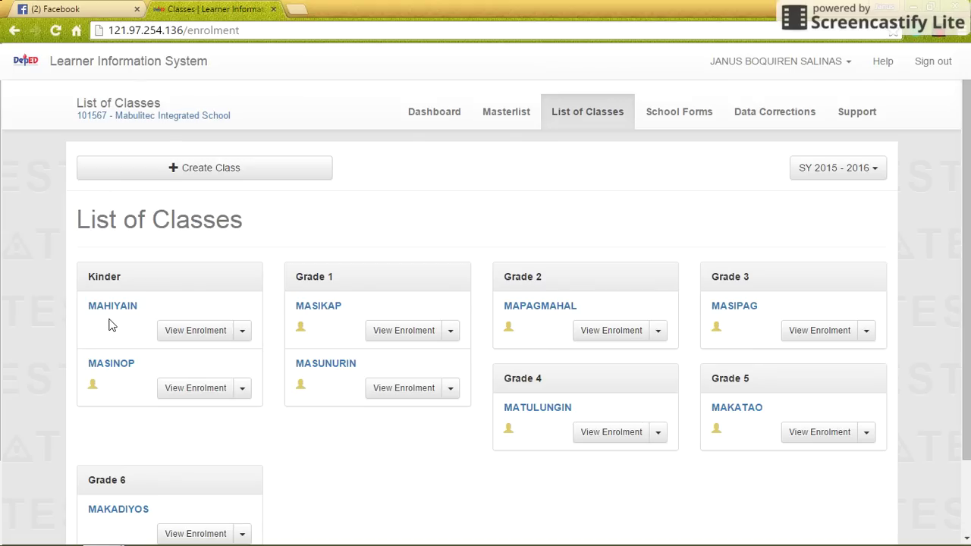
# - Sign out and sign back in with the adviser's username and password
pyautogui.click(936, 65)
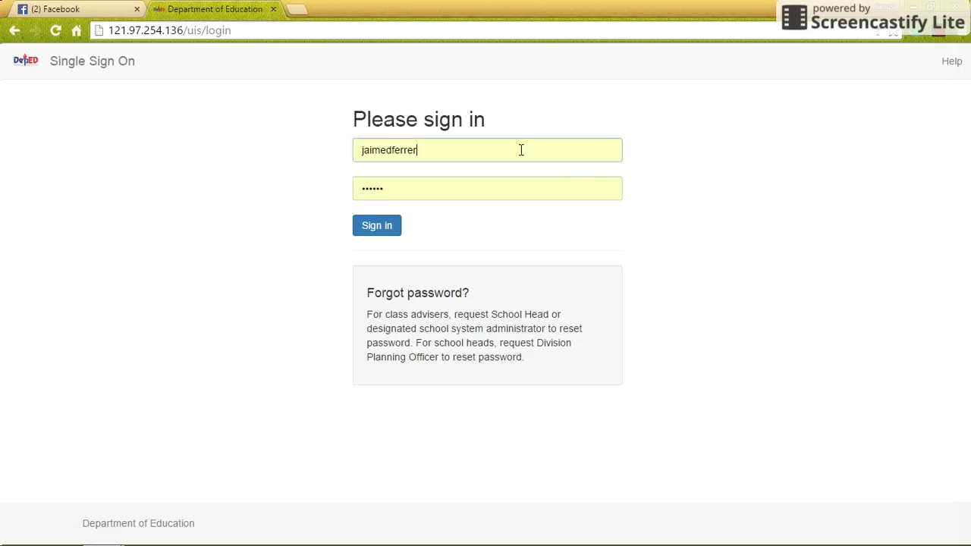
pyautogui.doubleClick(546, 154)
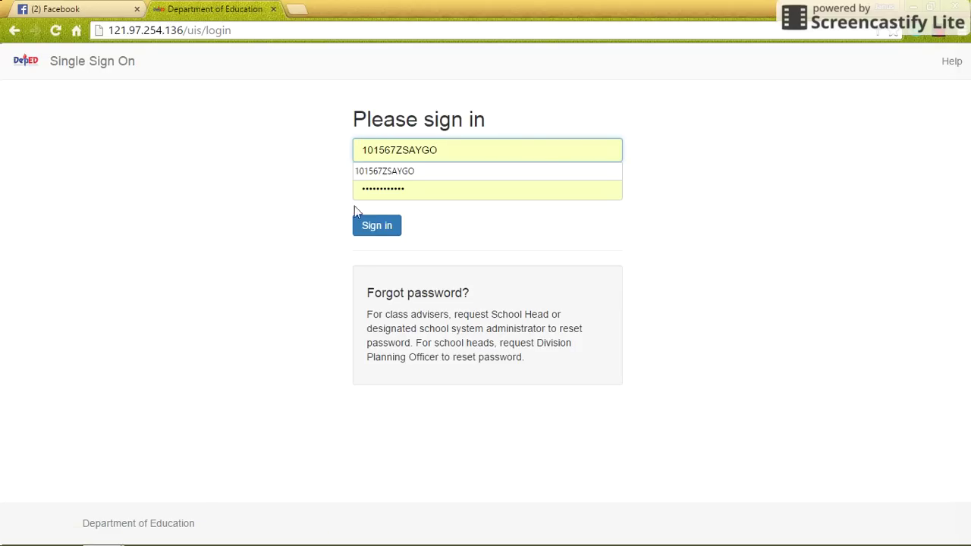
pyautogui.press('Tab')
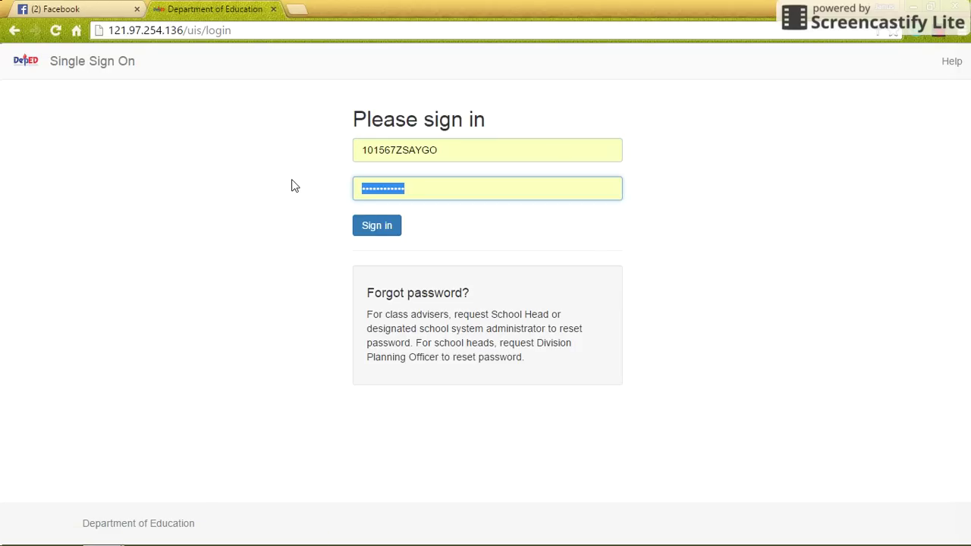
pyautogui.write('•')
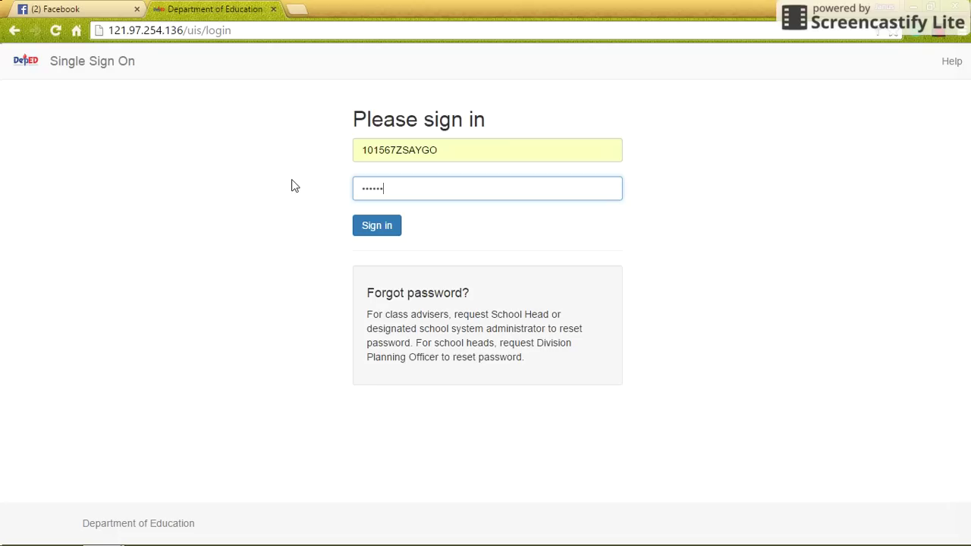
pyautogui.click(370, 231)
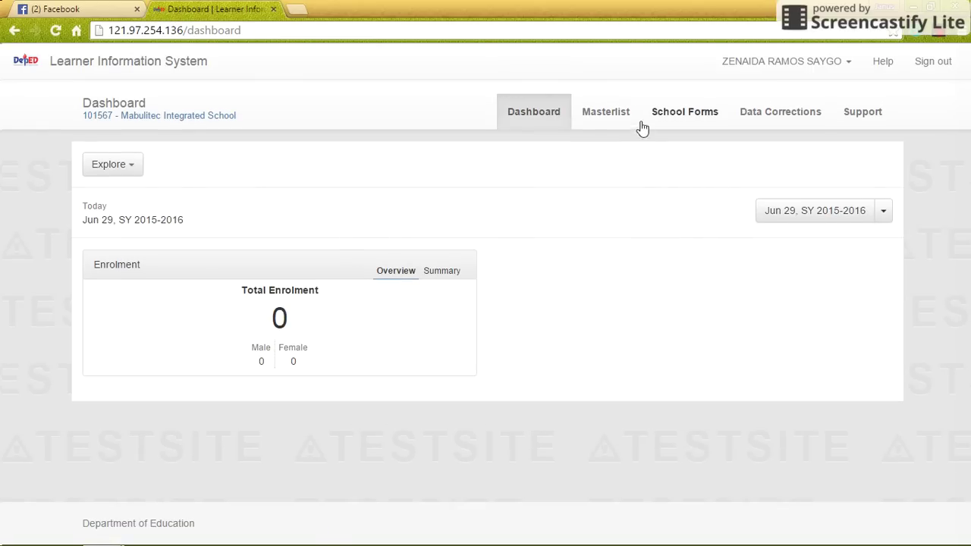
# - Review the empty Kinder - Mahiyain masterlist and start Enrol Learner
pyautogui.click(607, 119)
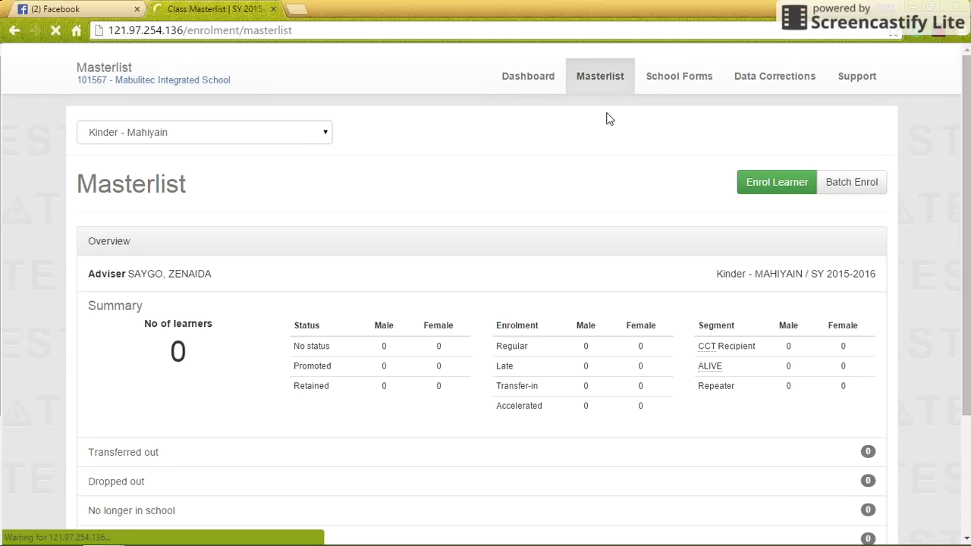
pyautogui.scroll(-3, 964, 163)
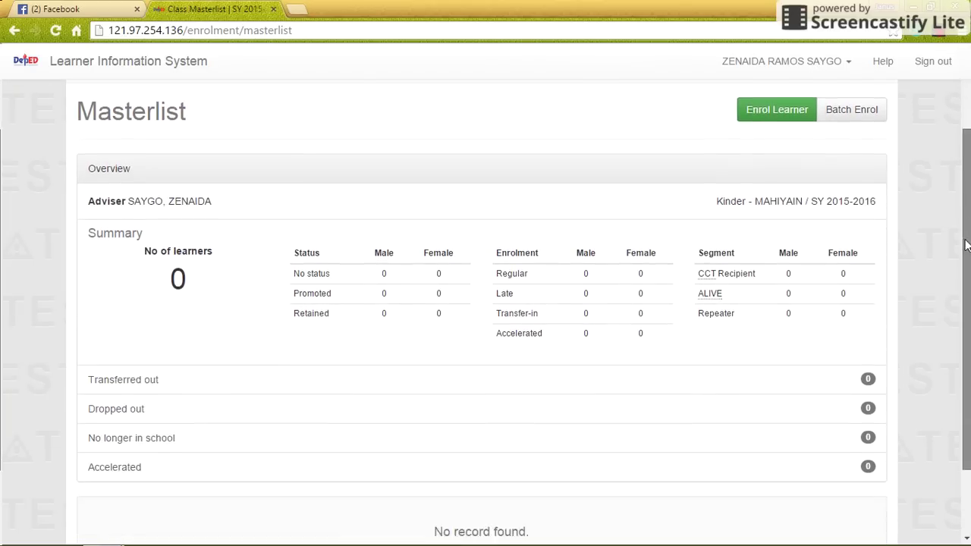
pyautogui.scroll(3, 963, 157)
pyautogui.scroll(-2, 957, 167)
pyautogui.scroll(2, 952, 163)
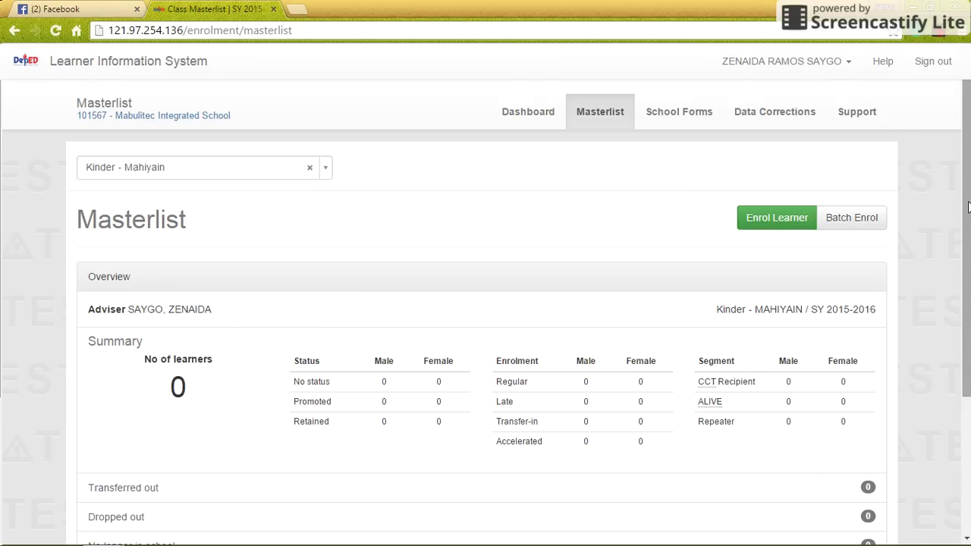
pyautogui.moveTo(965, 203); pyautogui.dragTo(960, 182)
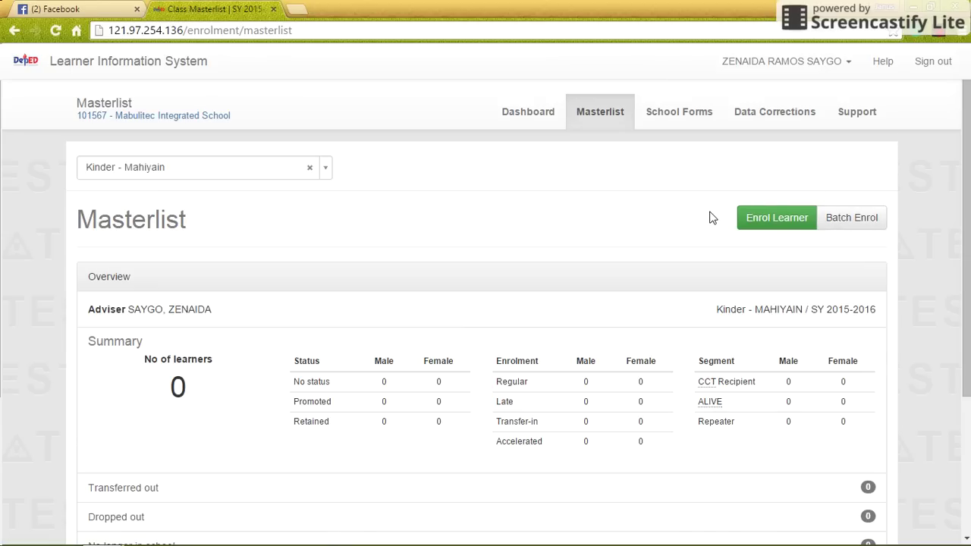
pyautogui.click(777, 220)
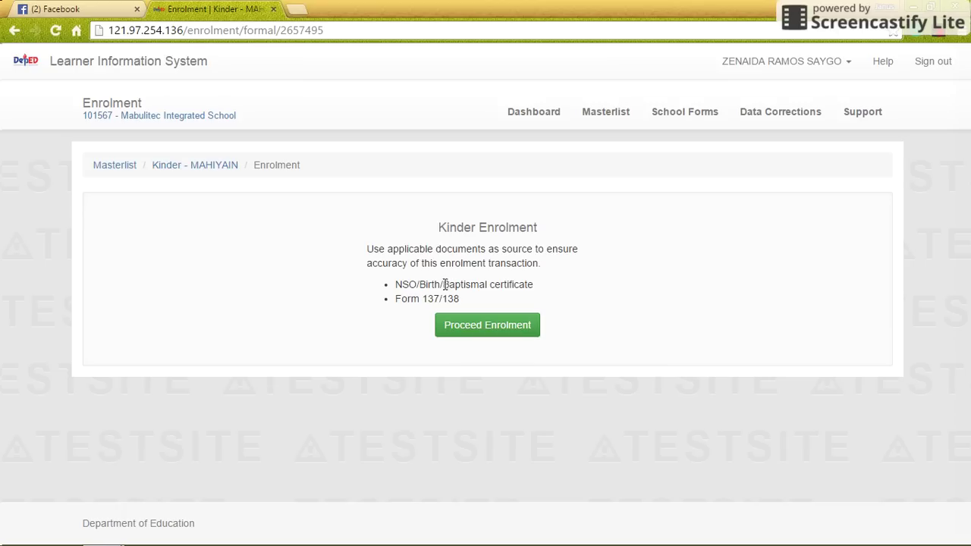
# - Proceed with the Kinder enrolment to reach the learner search form
pyautogui.click(511, 327)
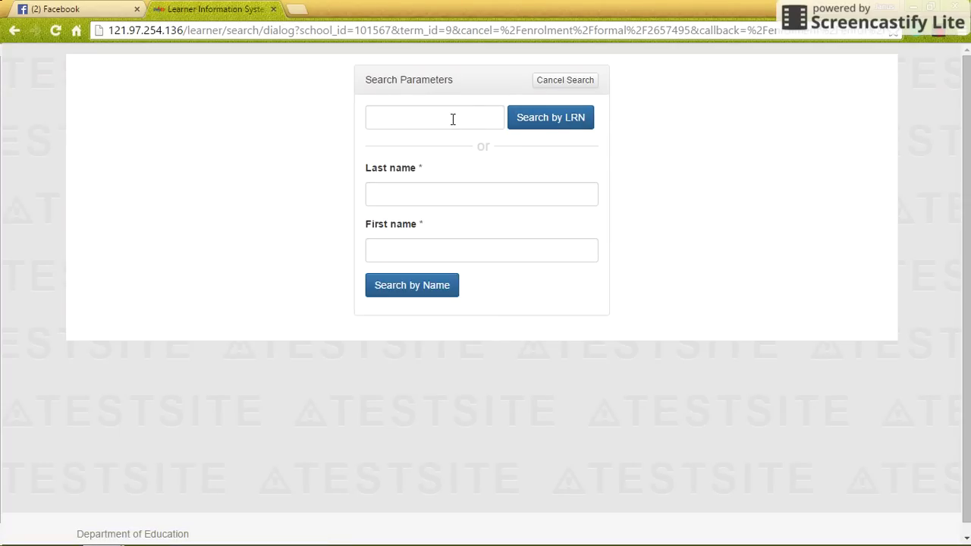
# - Search for the learner by last and first name, then create a new record when none exists
pyautogui.click(403, 195)
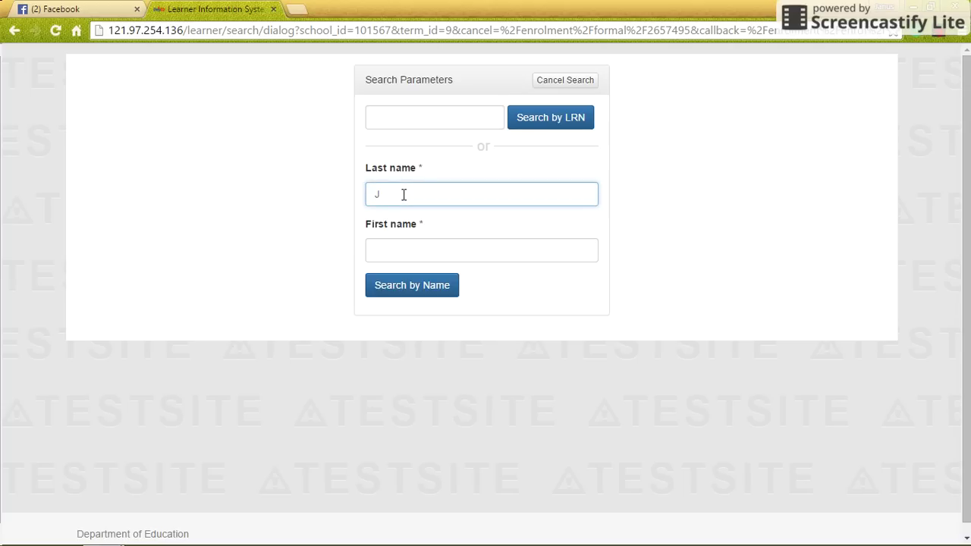
pyautogui.click(396, 247)
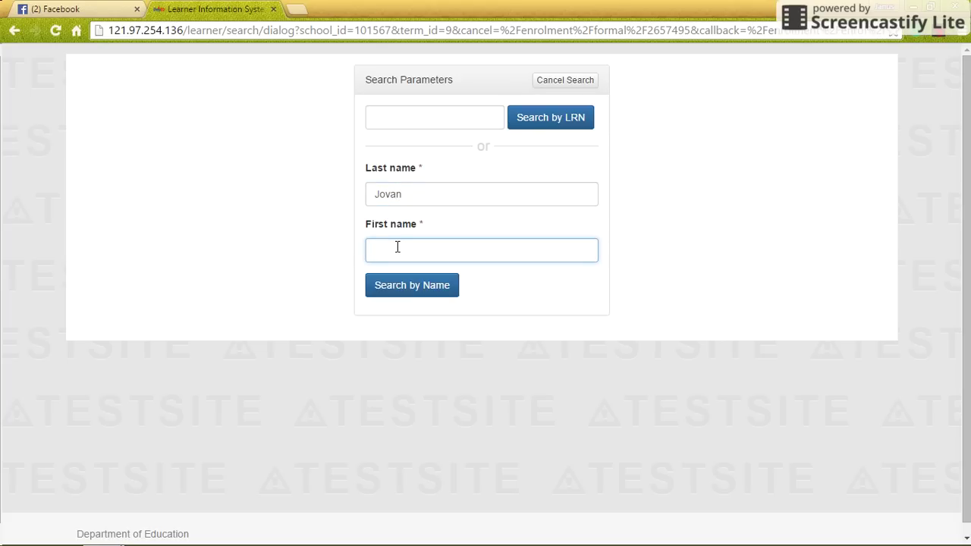
pyautogui.click(429, 292)
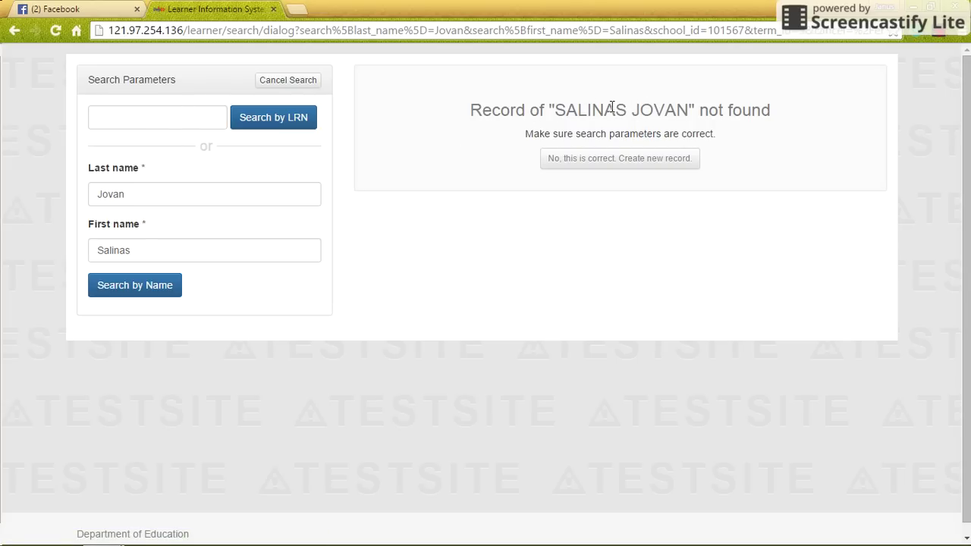
pyautogui.click(642, 166)
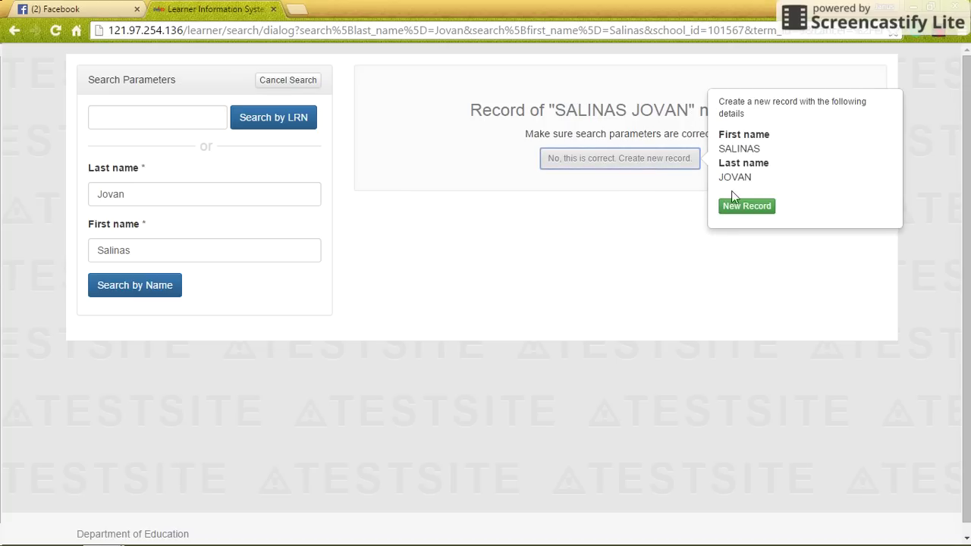
pyautogui.click(745, 206)
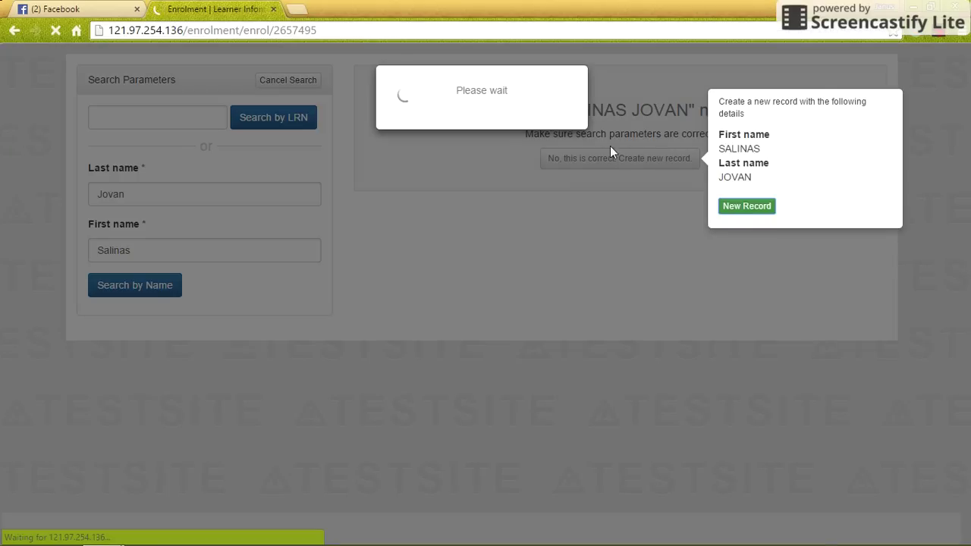
# - Fill in the learner's middle name, set gender to Male, and enter the birth date
pyautogui.scroll(-1, 538, 160)
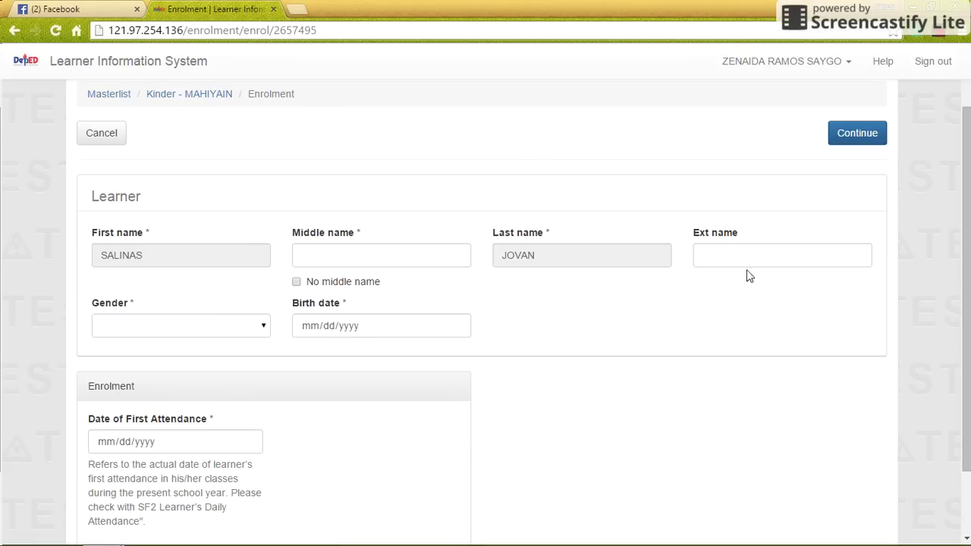
pyautogui.click(312, 258)
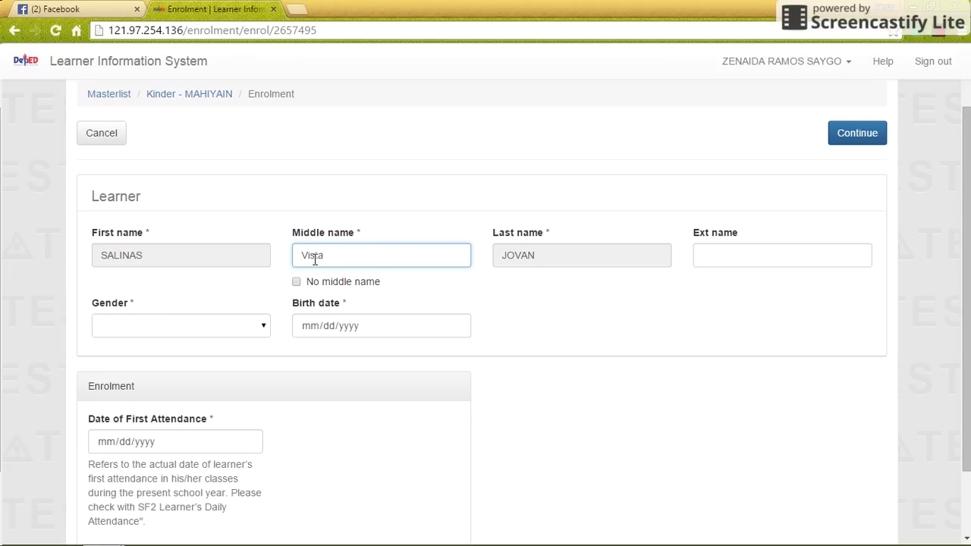
pyautogui.click(235, 333)
pyautogui.click(161, 358)
pyautogui.click(314, 331)
pyautogui.write('01/')
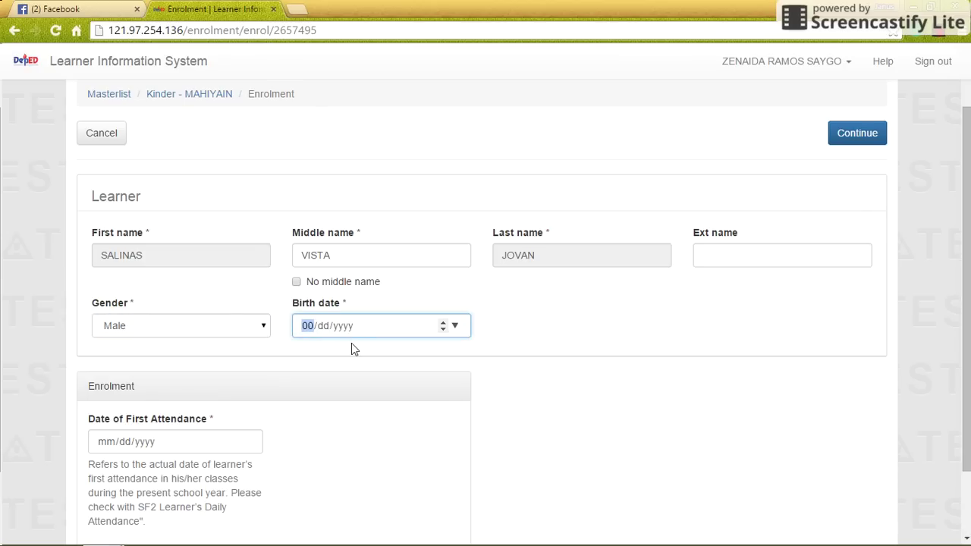
pyautogui.write('17')
# - Set Date of First Attendance to 06/01/2015 and continue to the guardian form
pyautogui.scroll(-1, 213, 357)
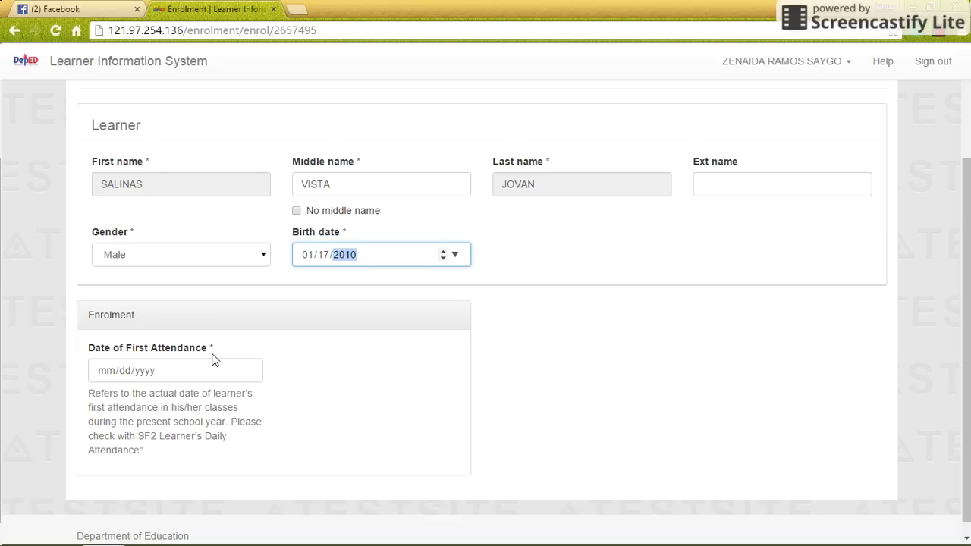
pyautogui.click(111, 370)
pyautogui.write('06/')
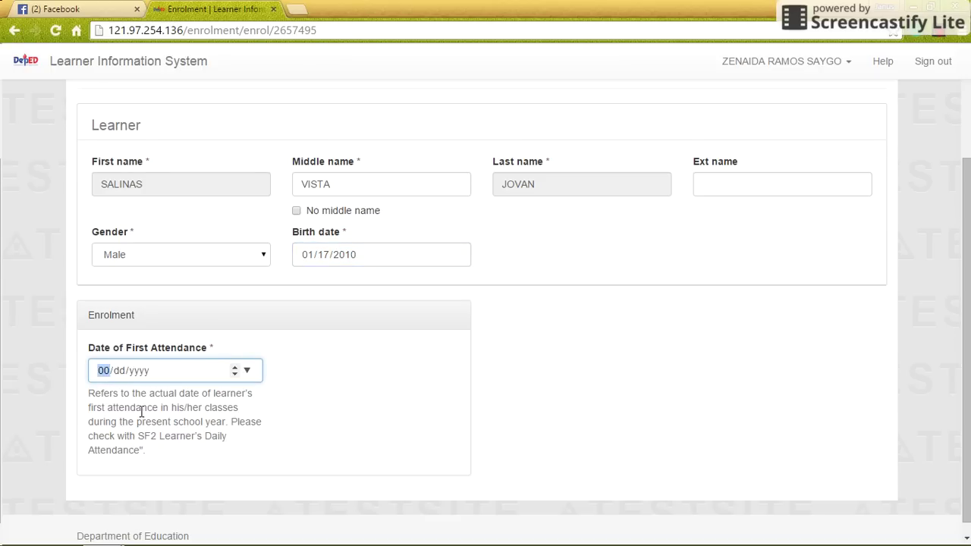
pyautogui.write('01/2015')
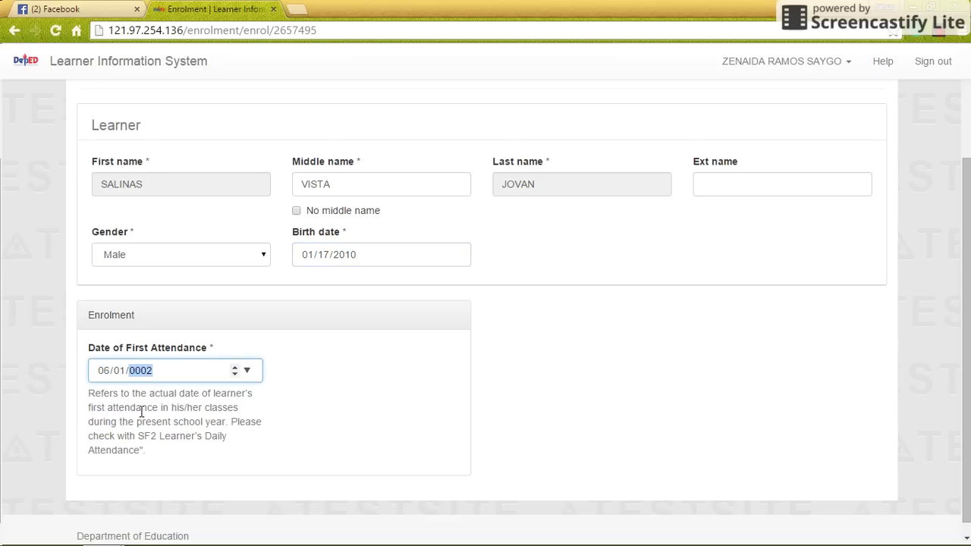
pyautogui.scroll(-1, 369, 442)
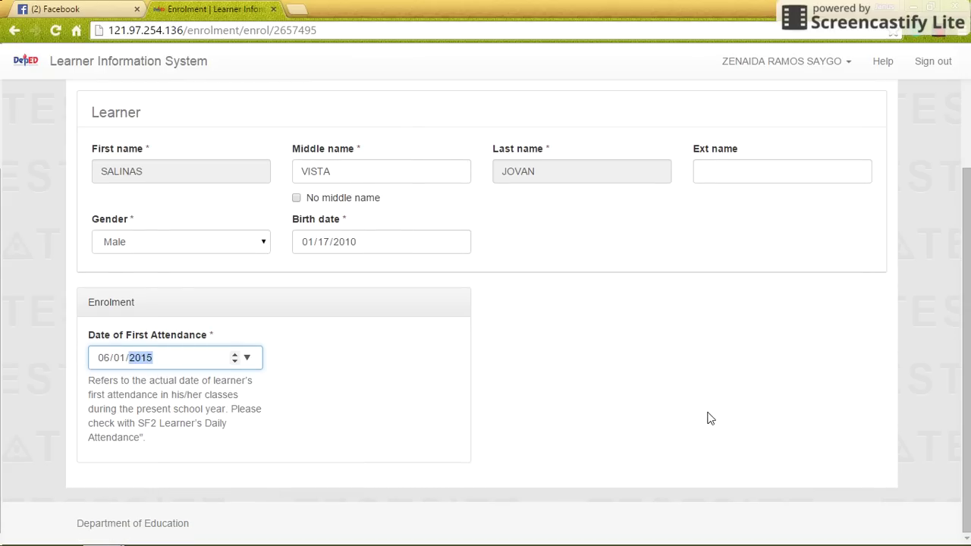
pyautogui.scroll(2, 967, 346)
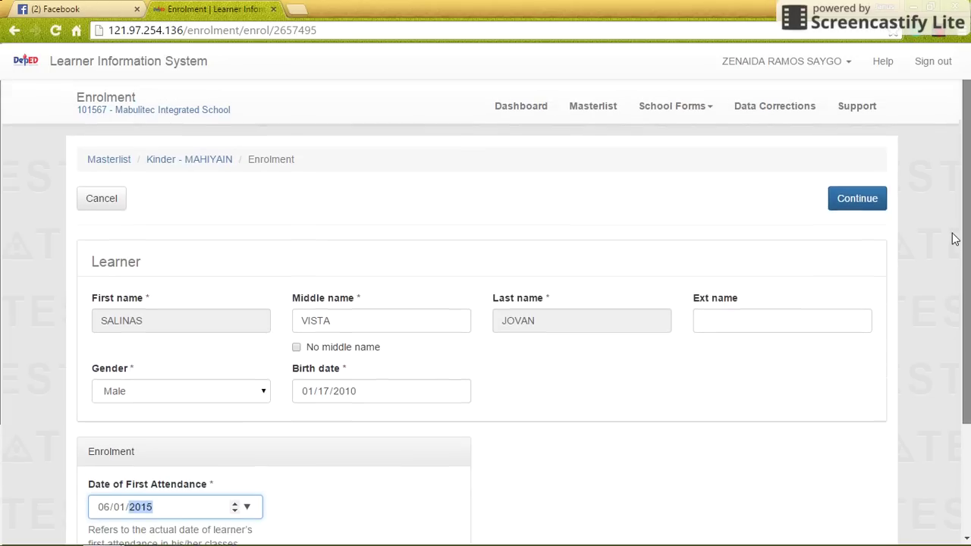
pyautogui.click(857, 202)
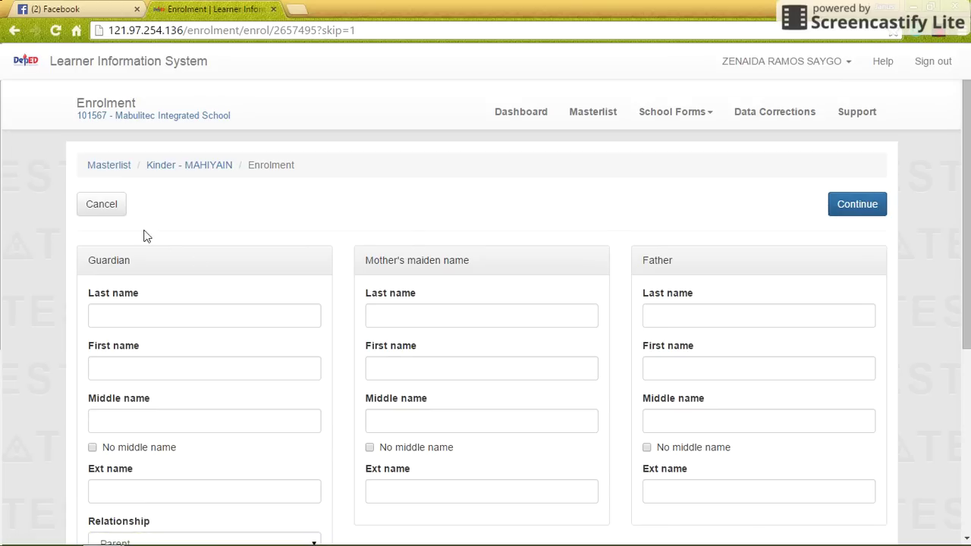
# - Enter the mother's maiden last, first and middle names
pyautogui.scroll(-1, 967, 183)
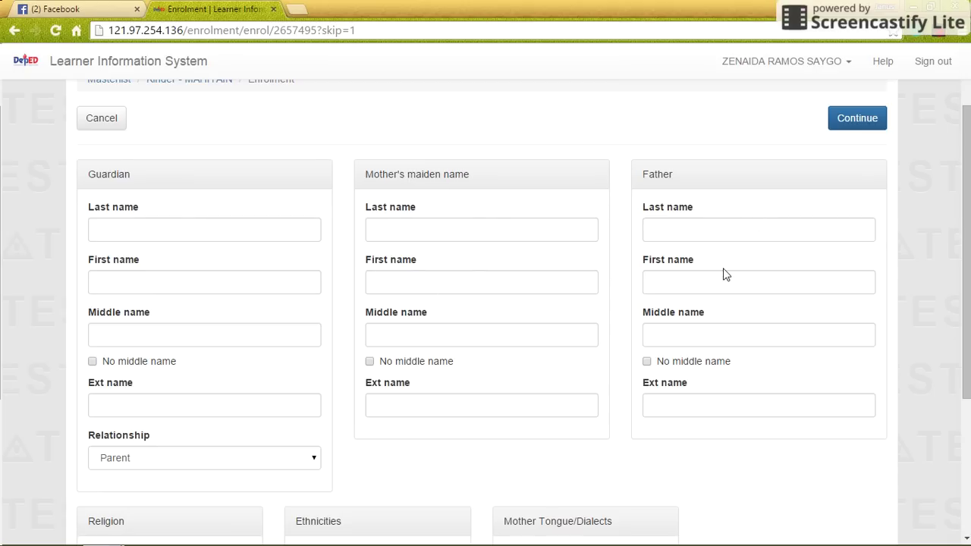
pyautogui.click(474, 232)
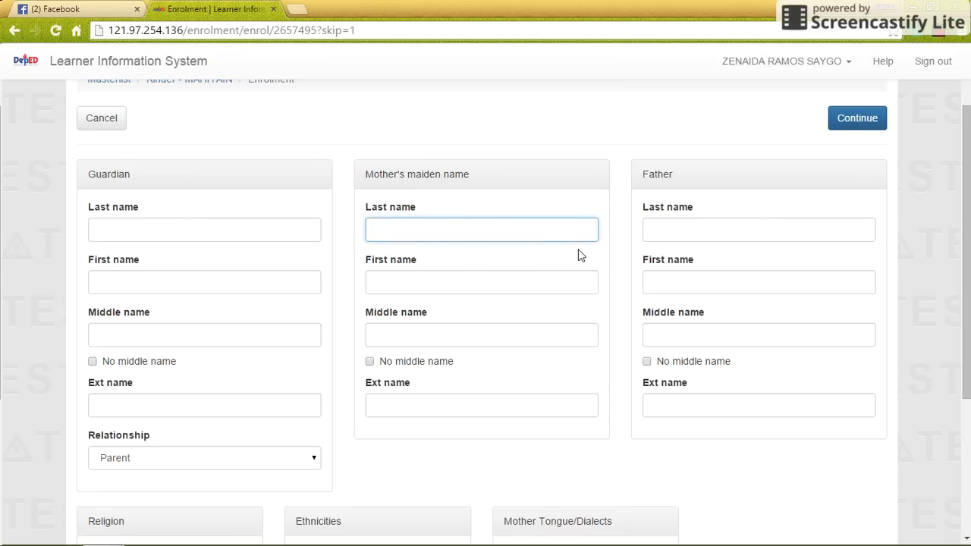
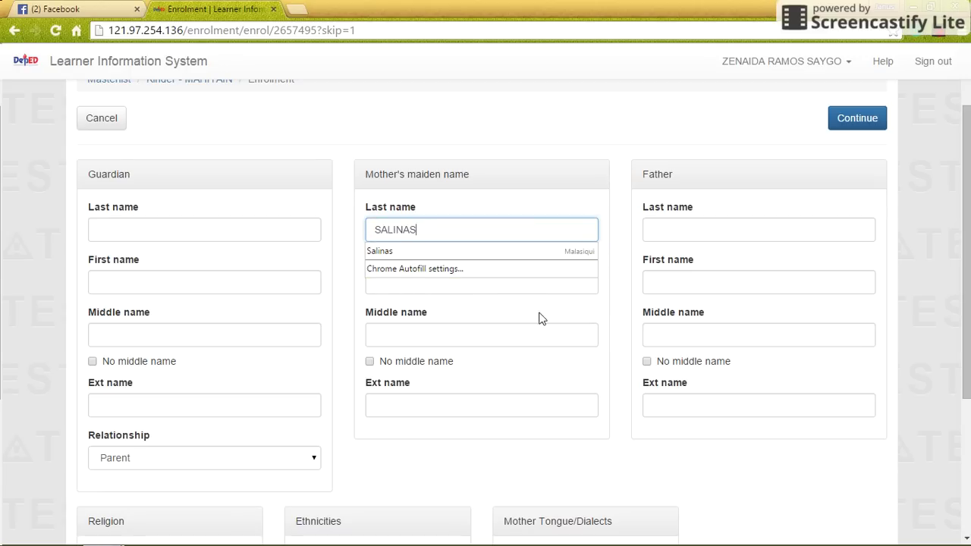
pyautogui.click(601, 324)
pyautogui.click(416, 279)
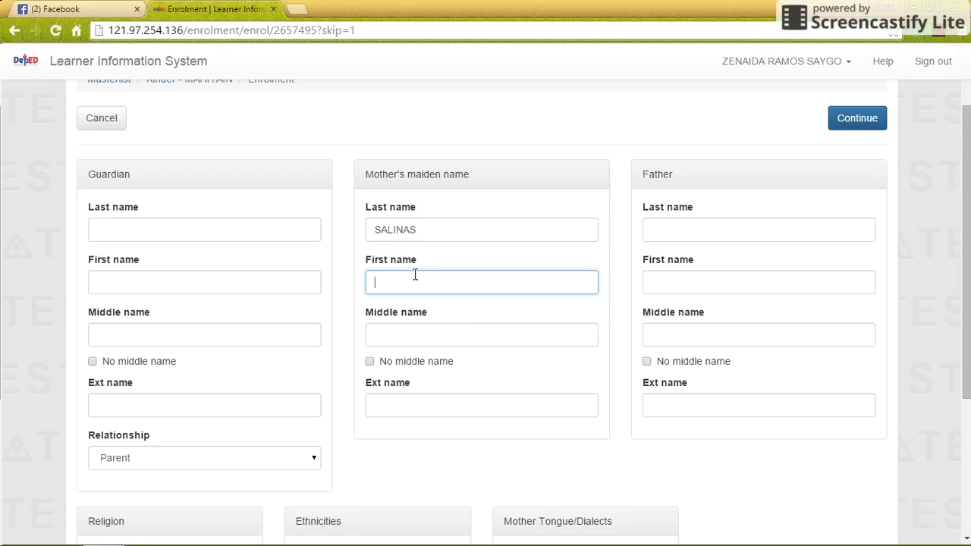
pyautogui.click(433, 336)
# - Enter the father's last, first and middle names, correcting the last name
pyautogui.click(712, 229)
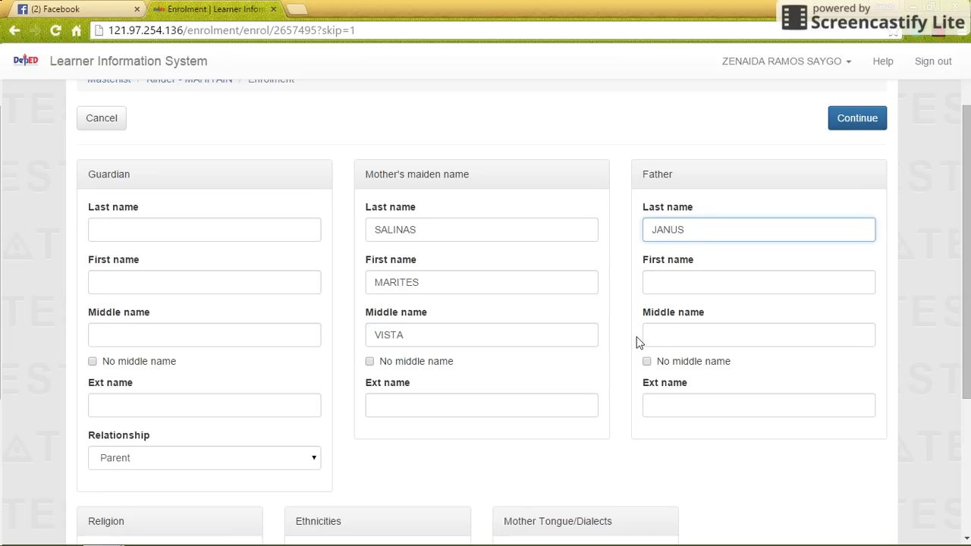
pyautogui.doubleClick(693, 225)
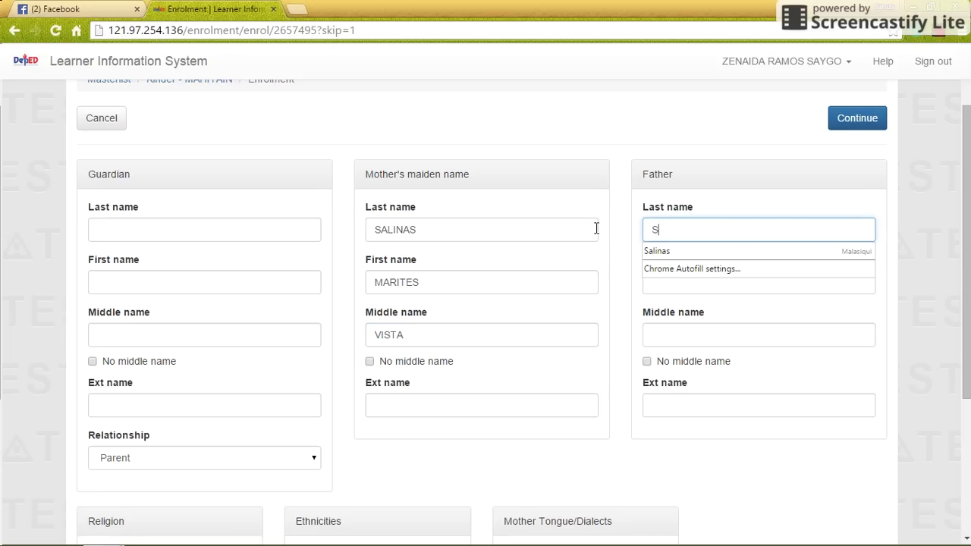
pyautogui.click(673, 282)
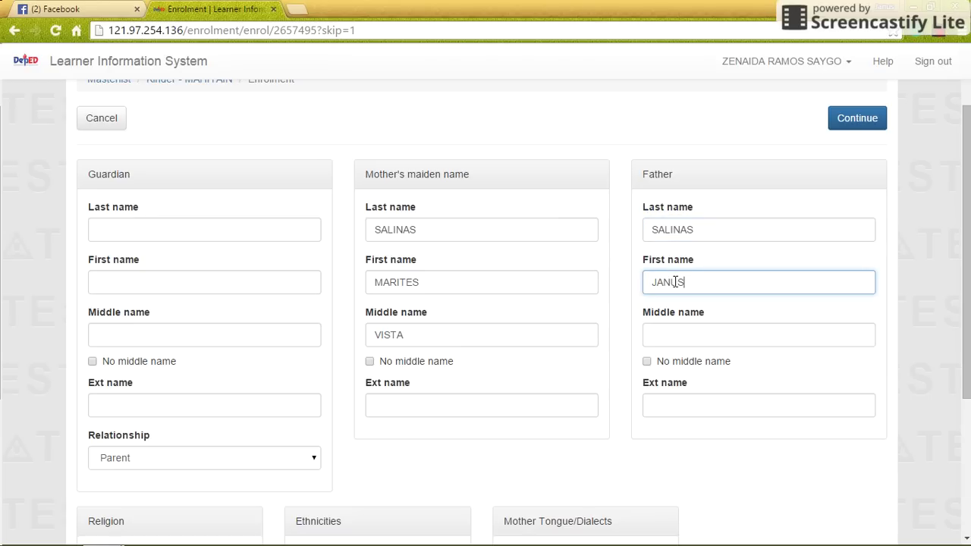
pyautogui.click(715, 328)
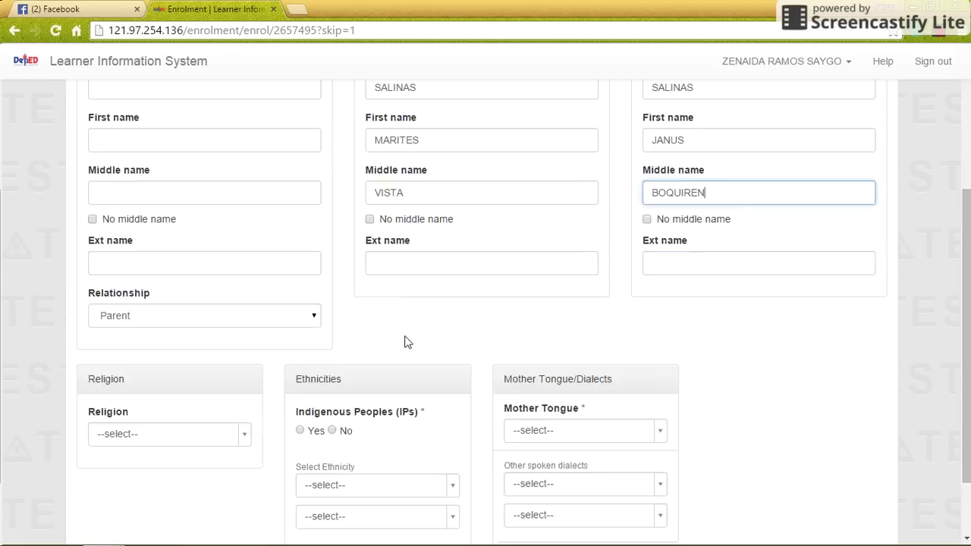
# - Set religion to Christianity and mark the learner as not Indigenous Peoples
pyautogui.scroll(-3, 403, 336)
pyautogui.click(237, 371)
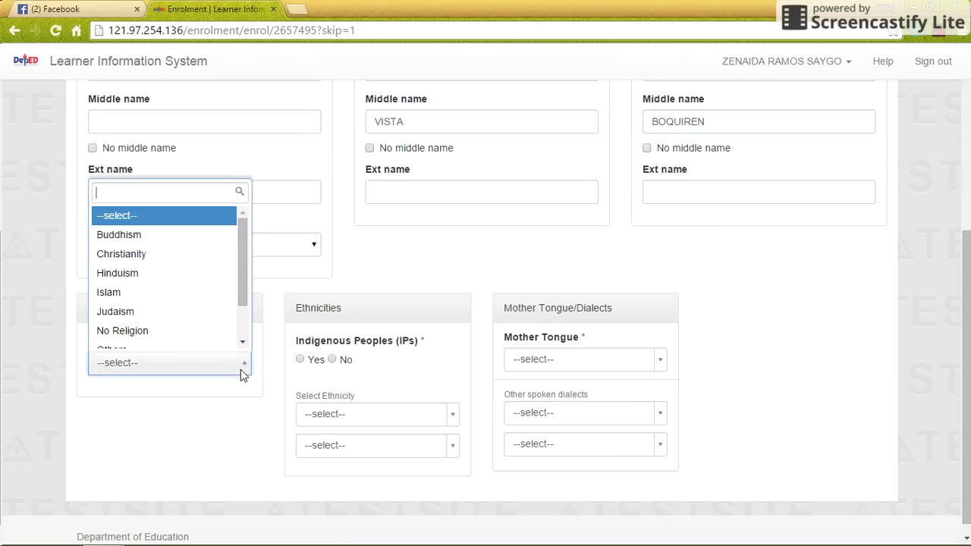
pyautogui.click(164, 252)
pyautogui.click(332, 360)
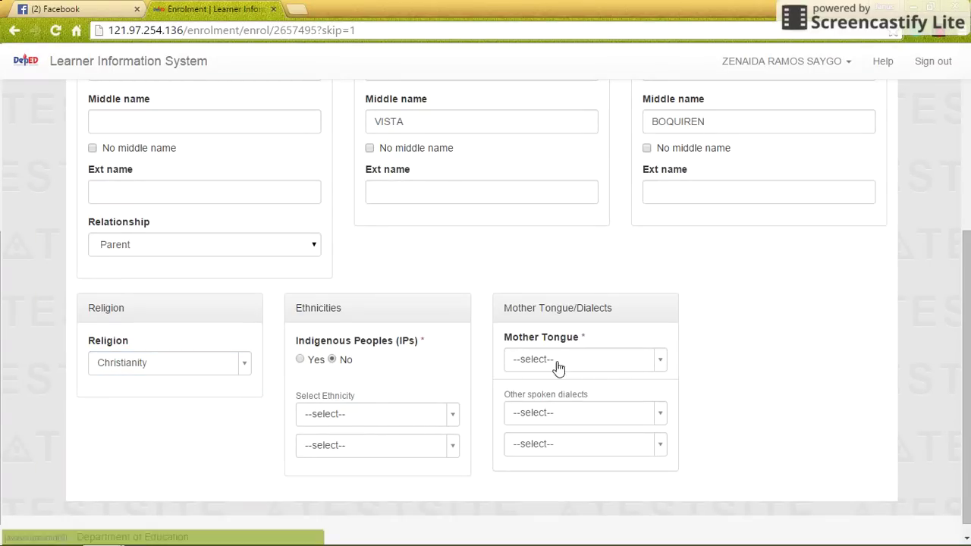
# - Choose Pangasinense as mother tongue and Tagalog as another spoken dialect
pyautogui.click(660, 365)
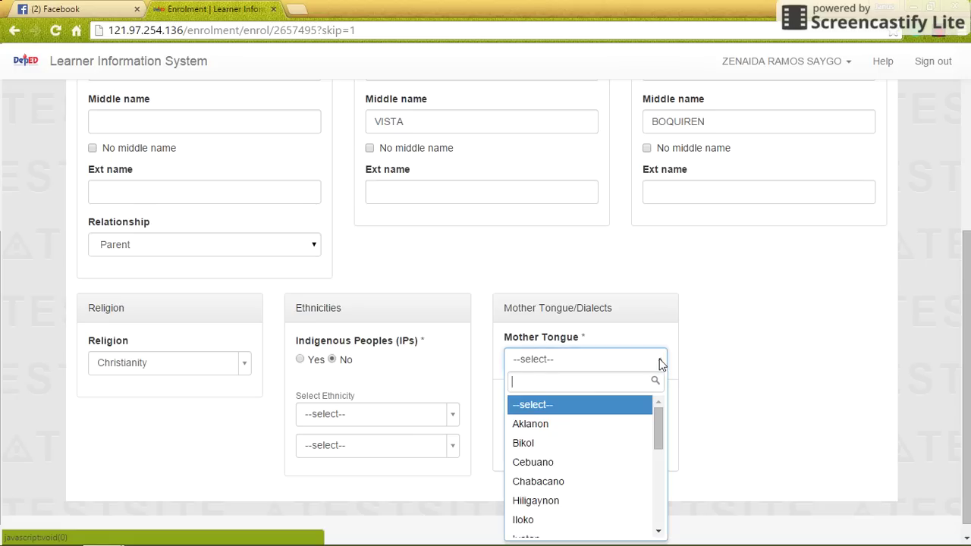
pyautogui.write('PANGASS')
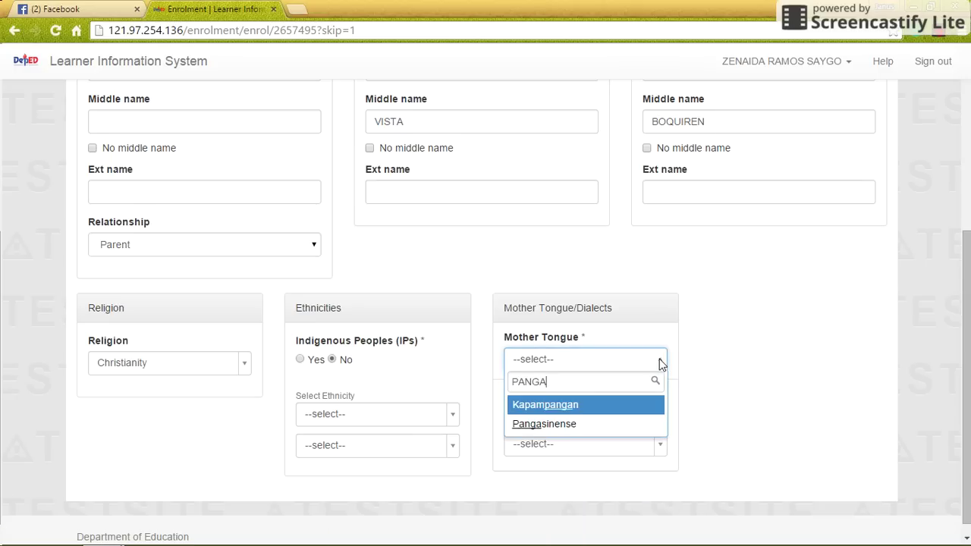
pyautogui.press('BackSpace')
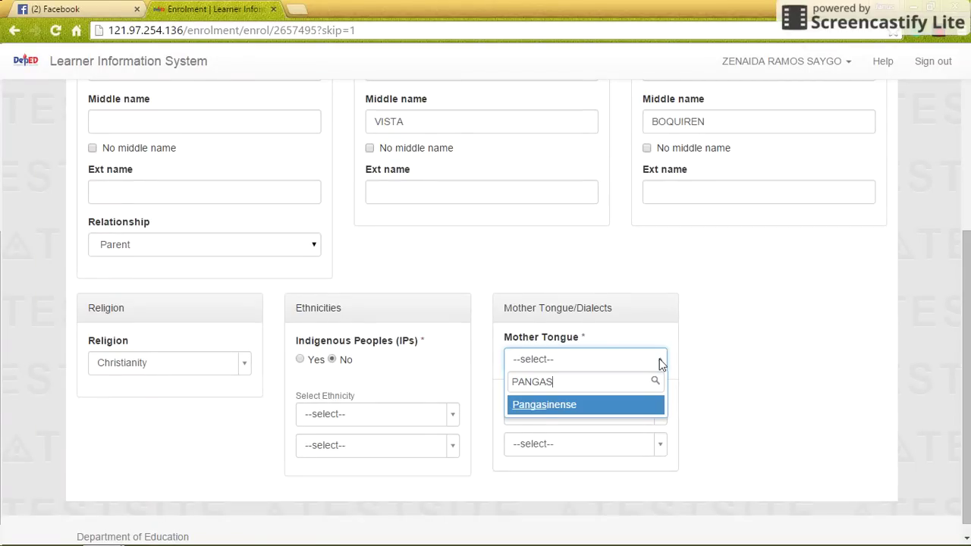
pyautogui.press('Return')
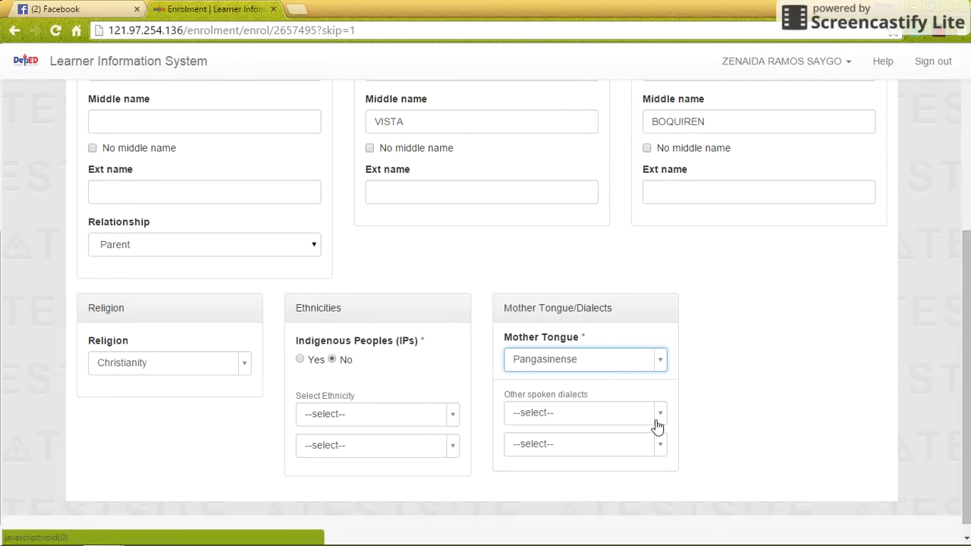
pyautogui.click(656, 416)
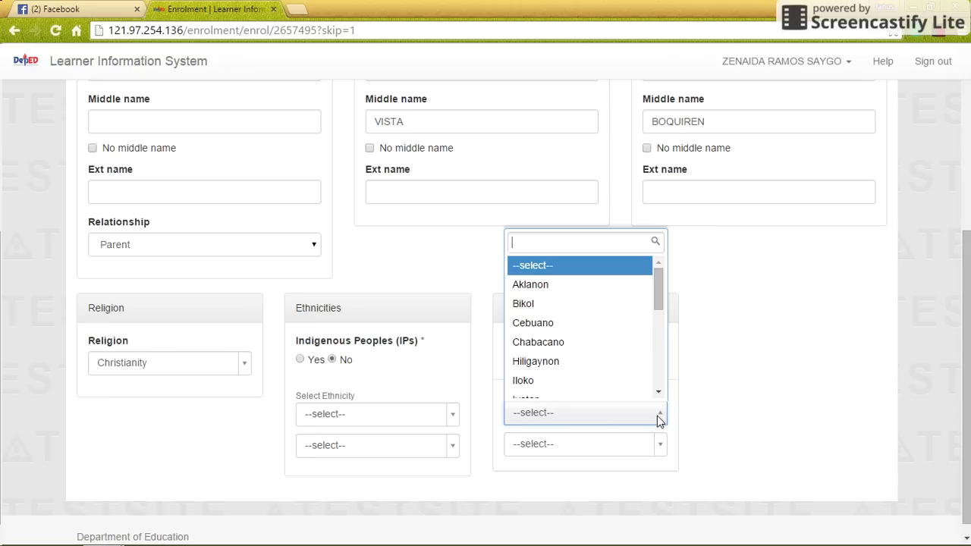
pyautogui.write('TAGA')
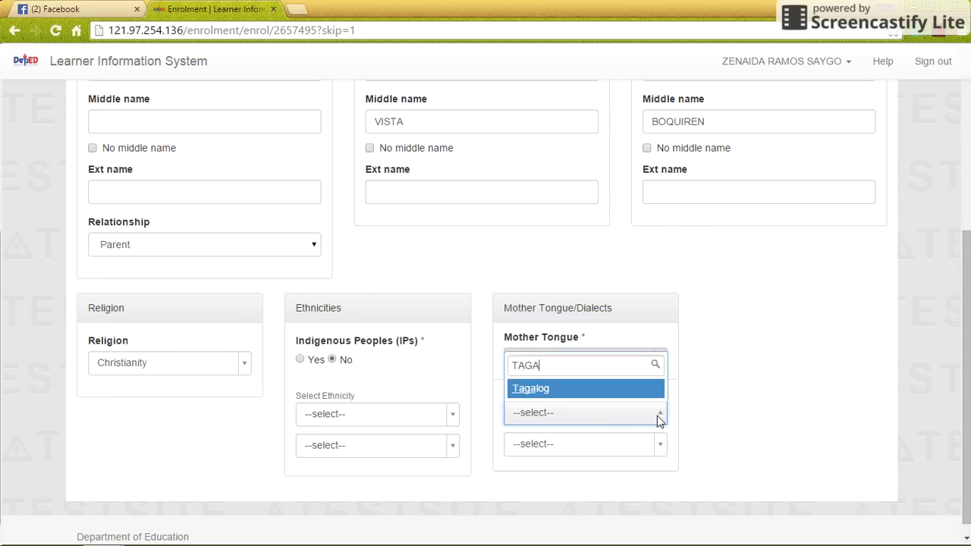
pyautogui.press('Return')
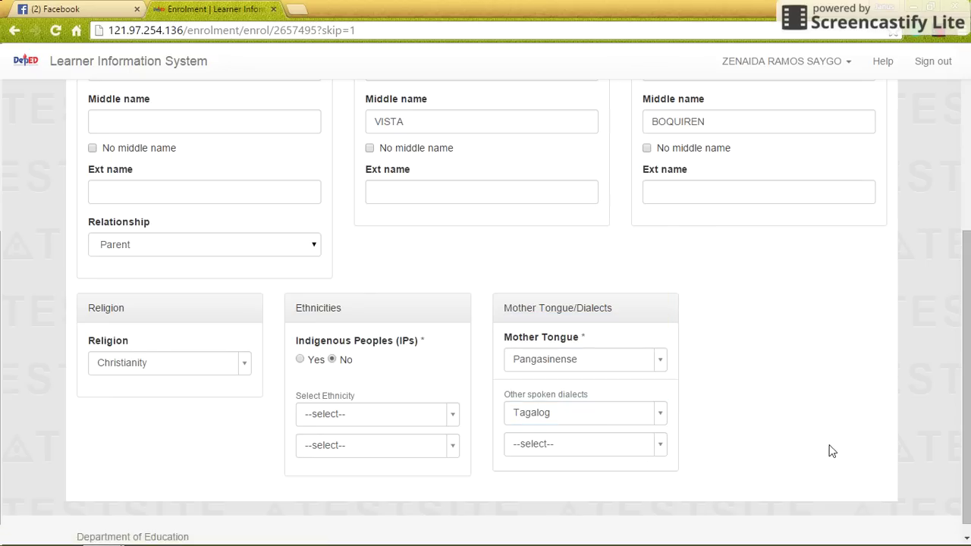
pyautogui.moveTo(959, 295); pyautogui.dragTo(955, 133)
# - Submit the family details, then confirm the enrolment summary with Repeater, ALIVE and 4Ps/CCT unticked
pyautogui.click(859, 205)
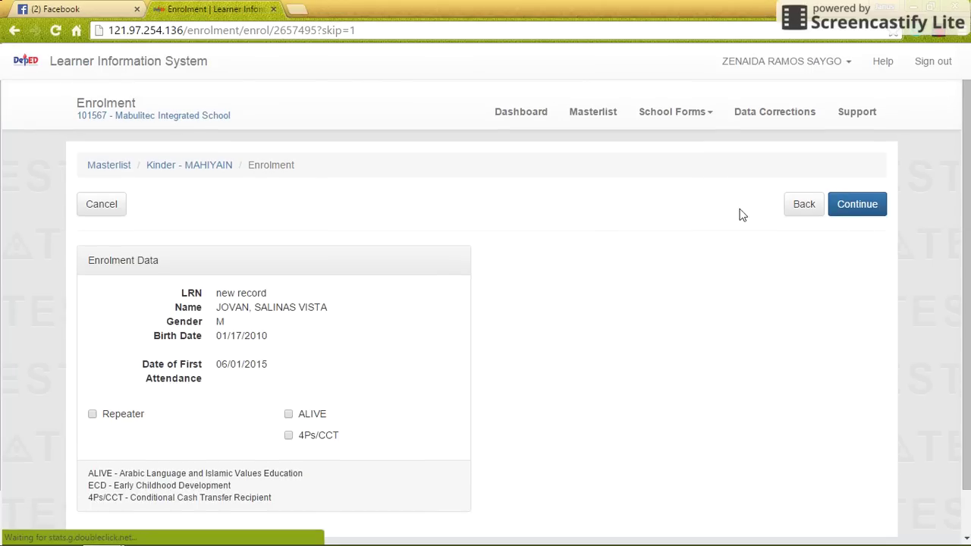
pyautogui.scroll(-1, 967, 192)
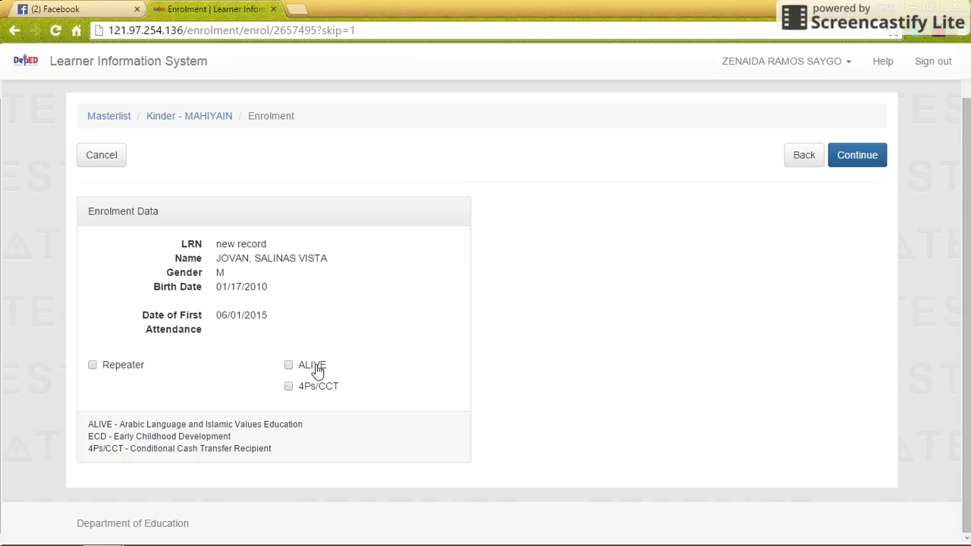
pyautogui.click(867, 162)
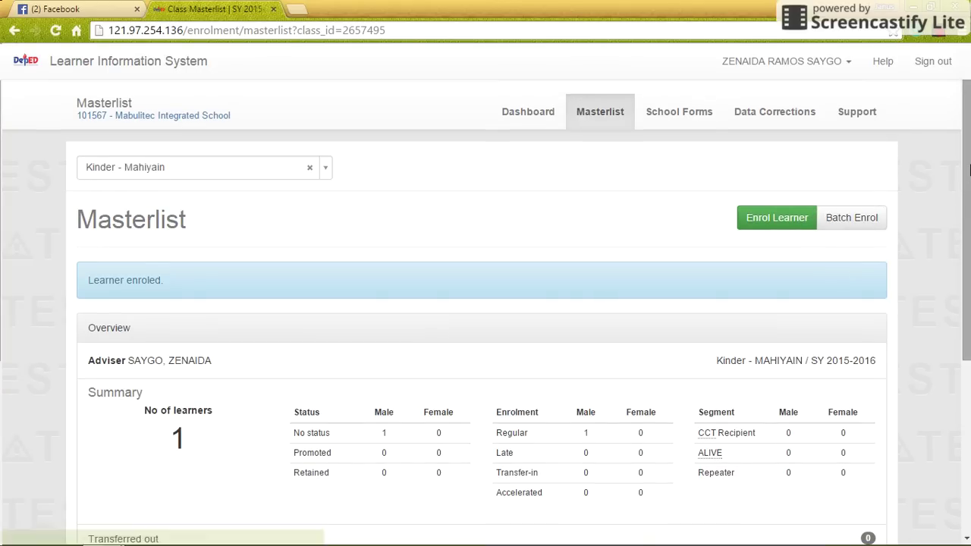
# - Scroll the Kinder - Mahiyain masterlist to check the new male learner's 06/01/15 enrolment row
pyautogui.moveTo(967, 174); pyautogui.dragTo(967, 352)
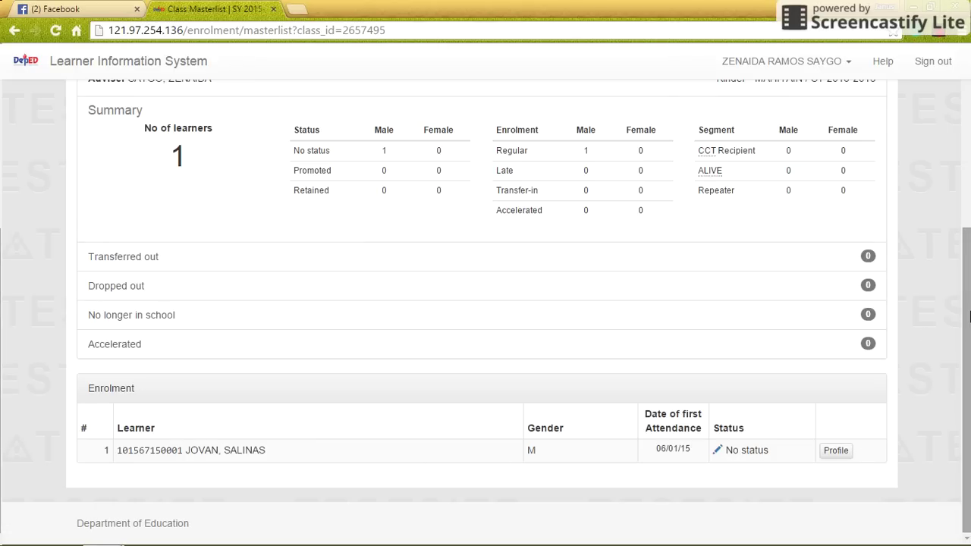
pyautogui.moveTo(968, 316); pyautogui.dragTo(895, 180)
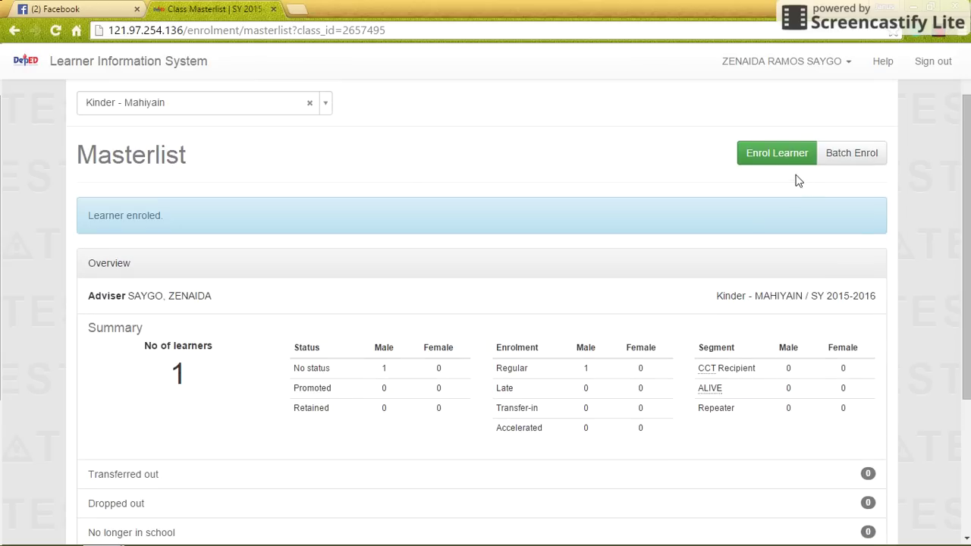
pyautogui.moveTo(969, 209); pyautogui.dragTo(965, 176)
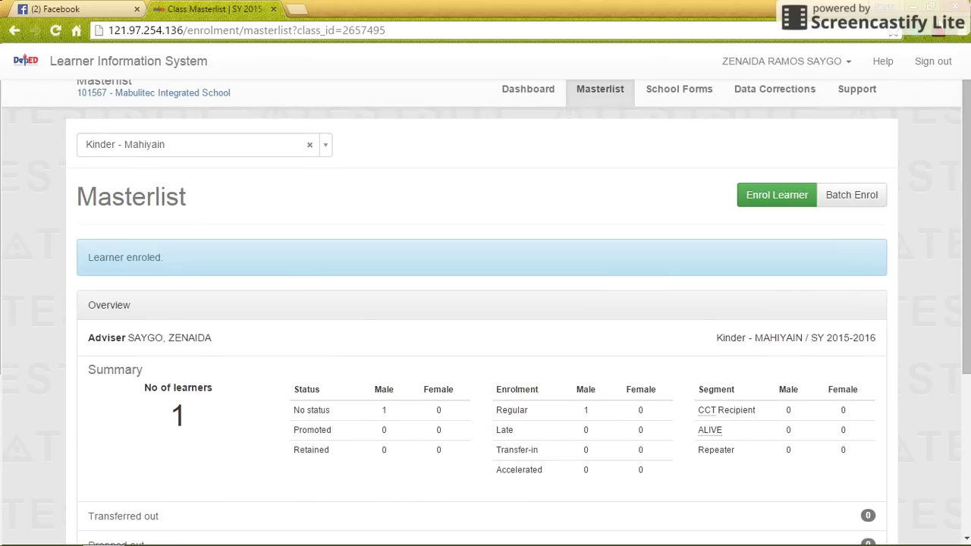